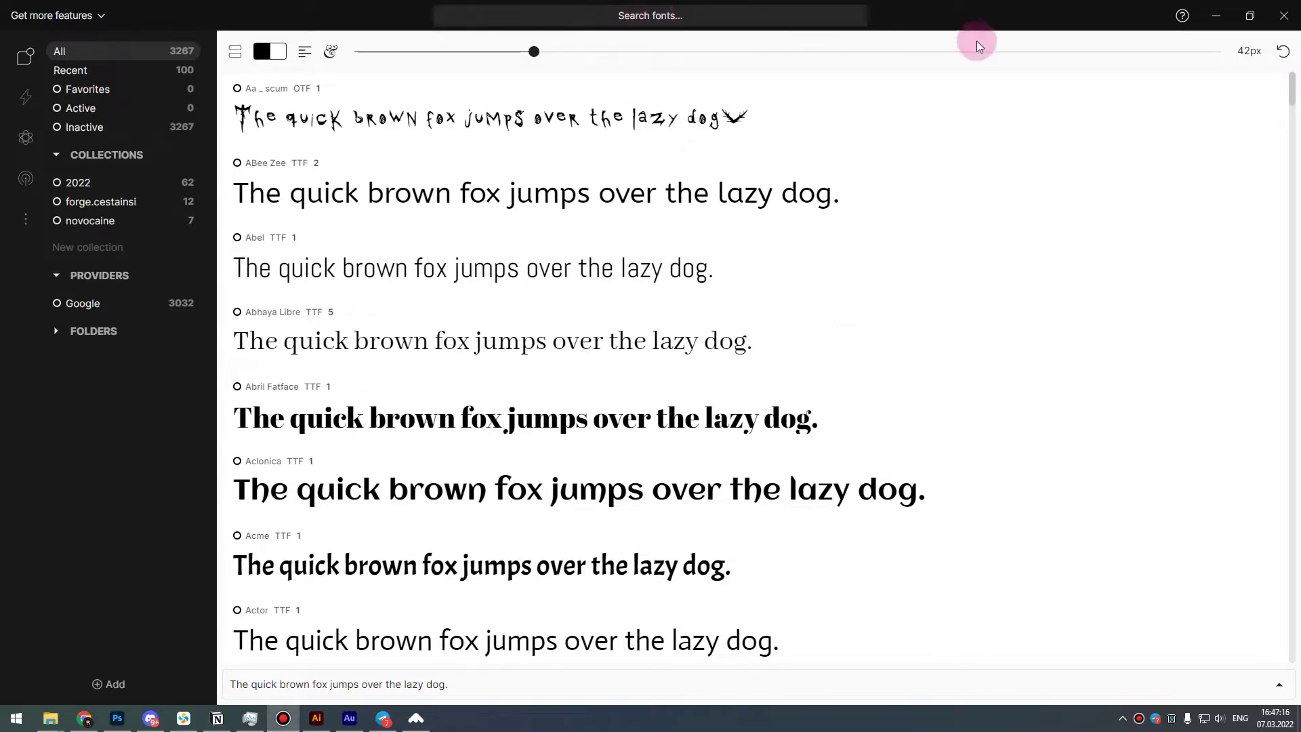
Restore the FontBase window and replace the preview sample text with 'Ricchi'.
{"action": "double_click", "coordinate": [1077, 13]}
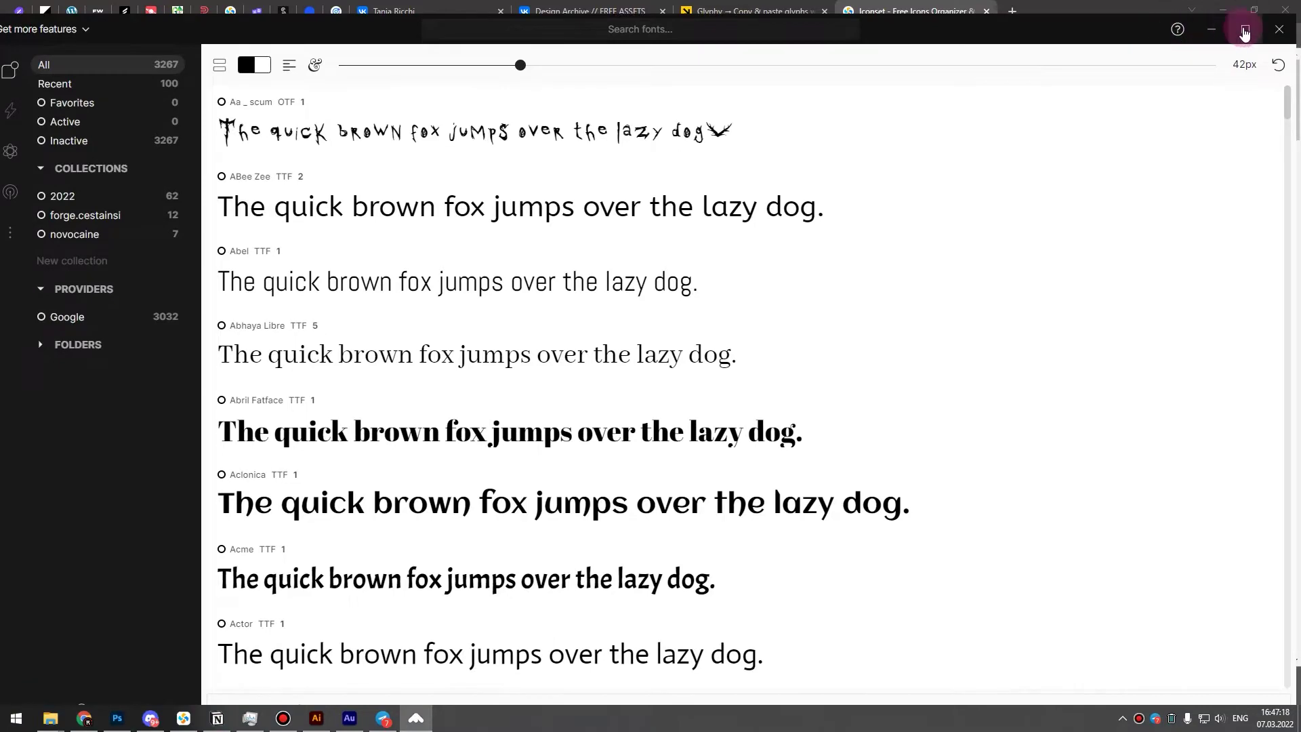
{"action": "left_click", "coordinate": [1244, 30]}
{"action": "scroll", "coordinate": [813, 447], "scroll_direction": "down", "scroll_amount": 4}
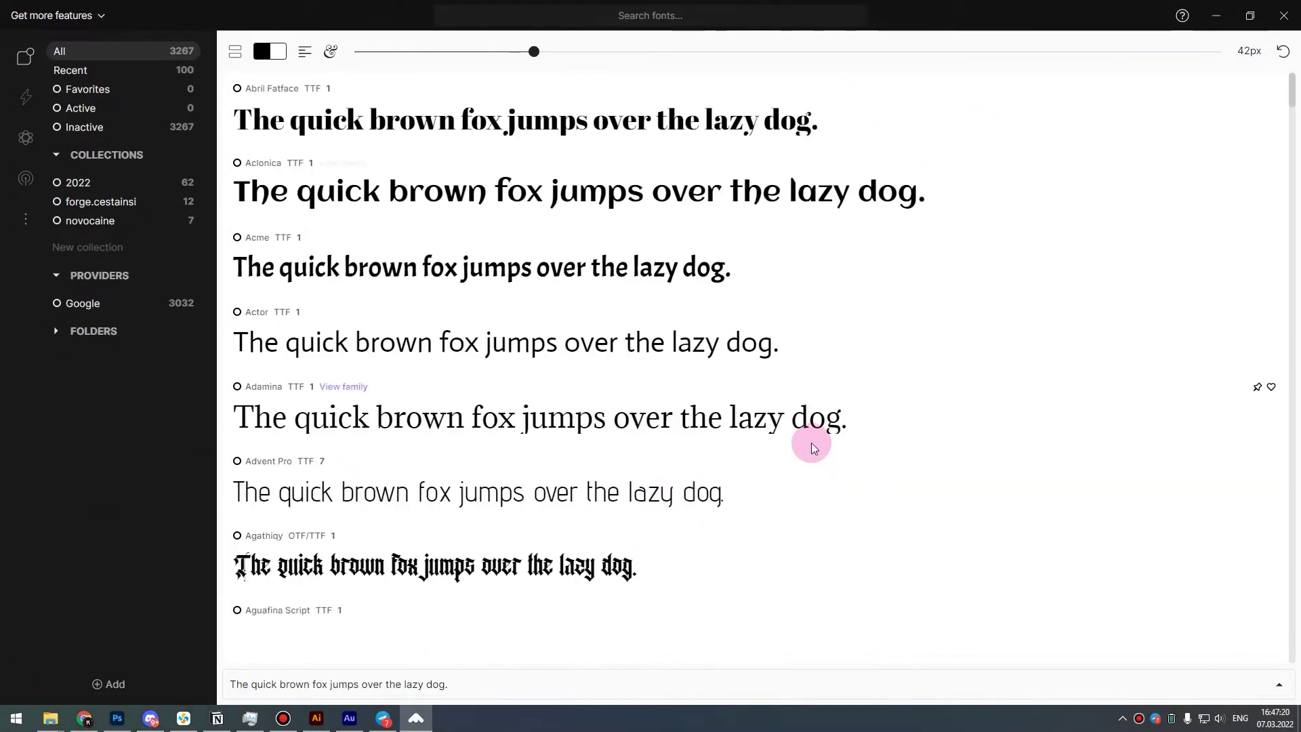
{"action": "scroll", "coordinate": [811, 445], "scroll_direction": "down", "scroll_amount": 10}
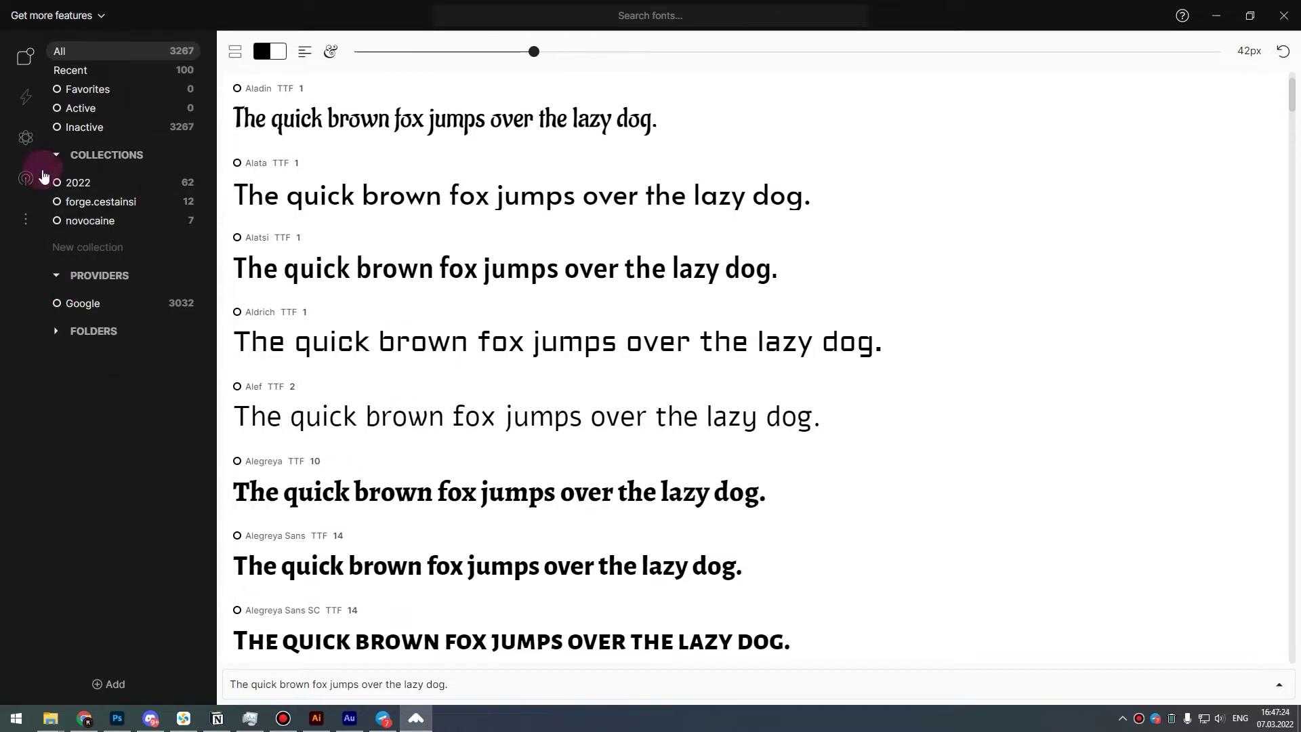
{"action": "scroll", "coordinate": [745, 379], "scroll_direction": "down", "scroll_amount": 5}
{"action": "scroll", "coordinate": [630, 407], "scroll_direction": "down", "scroll_amount": 4}
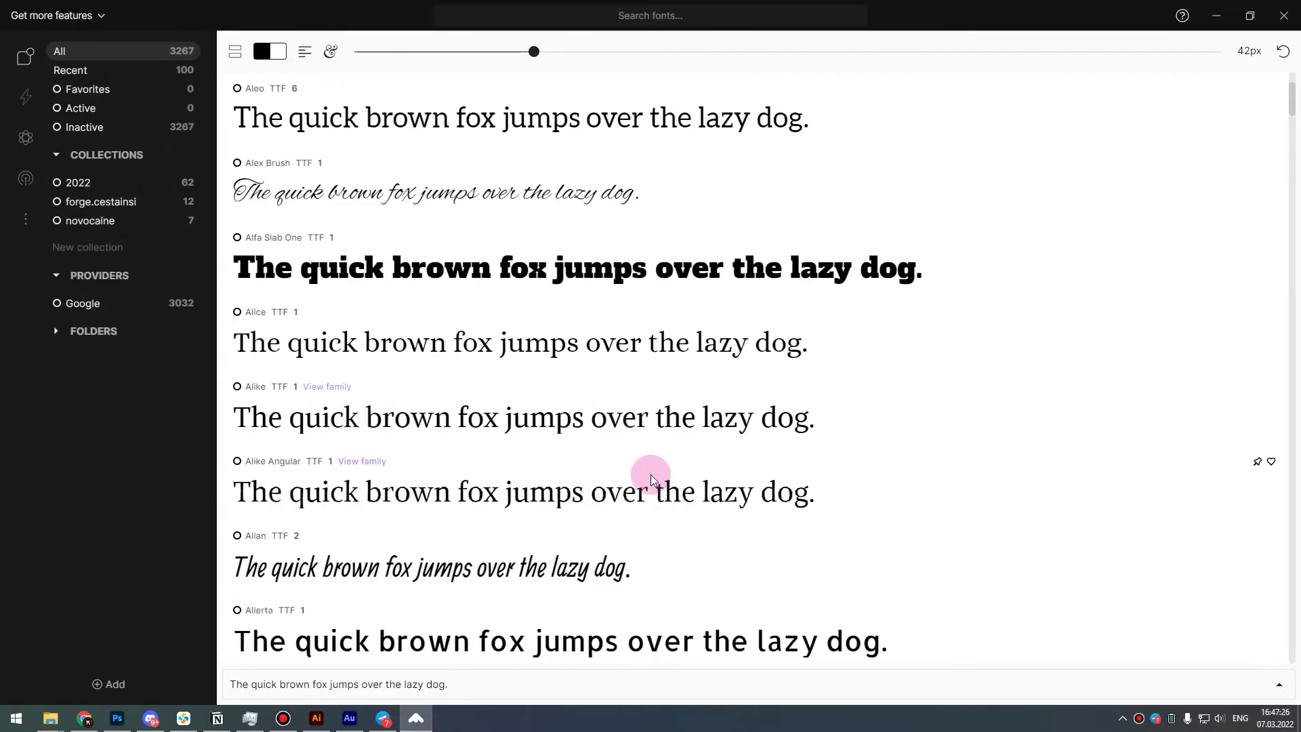
{"action": "left_click_drag", "start_coordinate": [498, 683], "coordinate": [217, 683]}
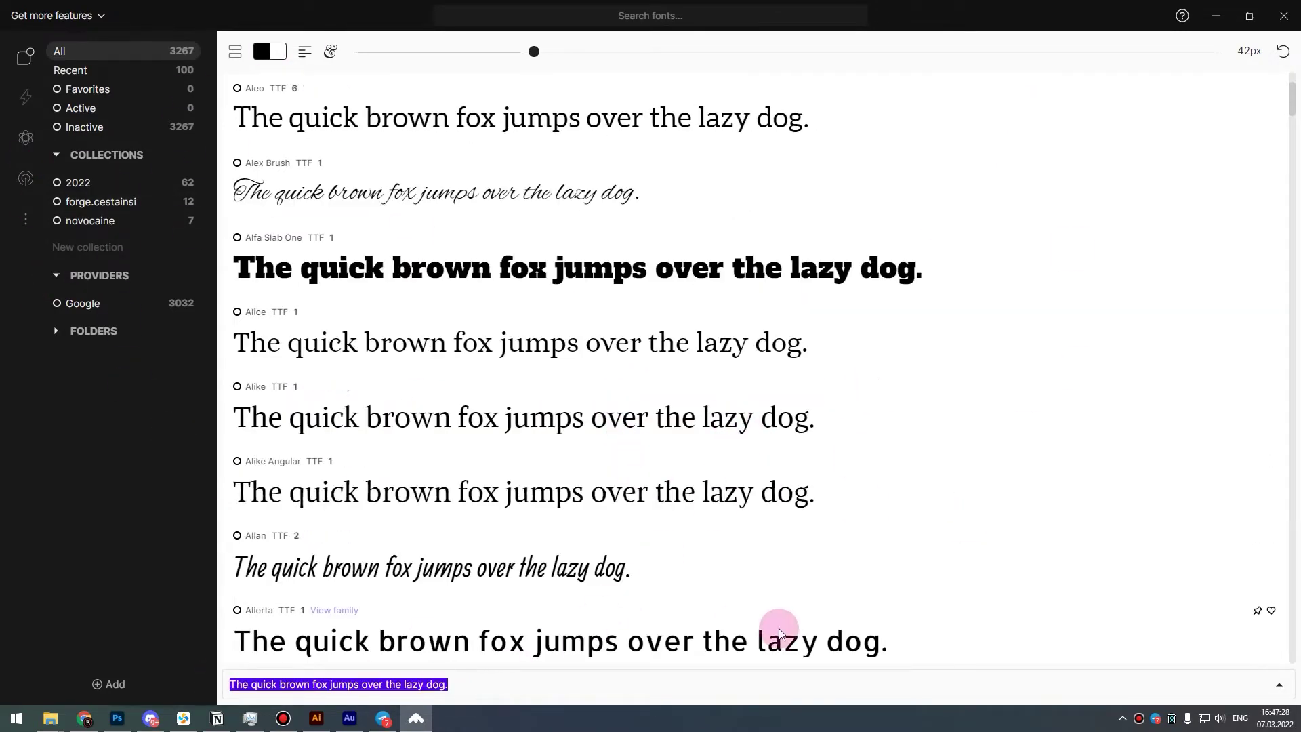
{"action": "type", "text": "Ricchi"}
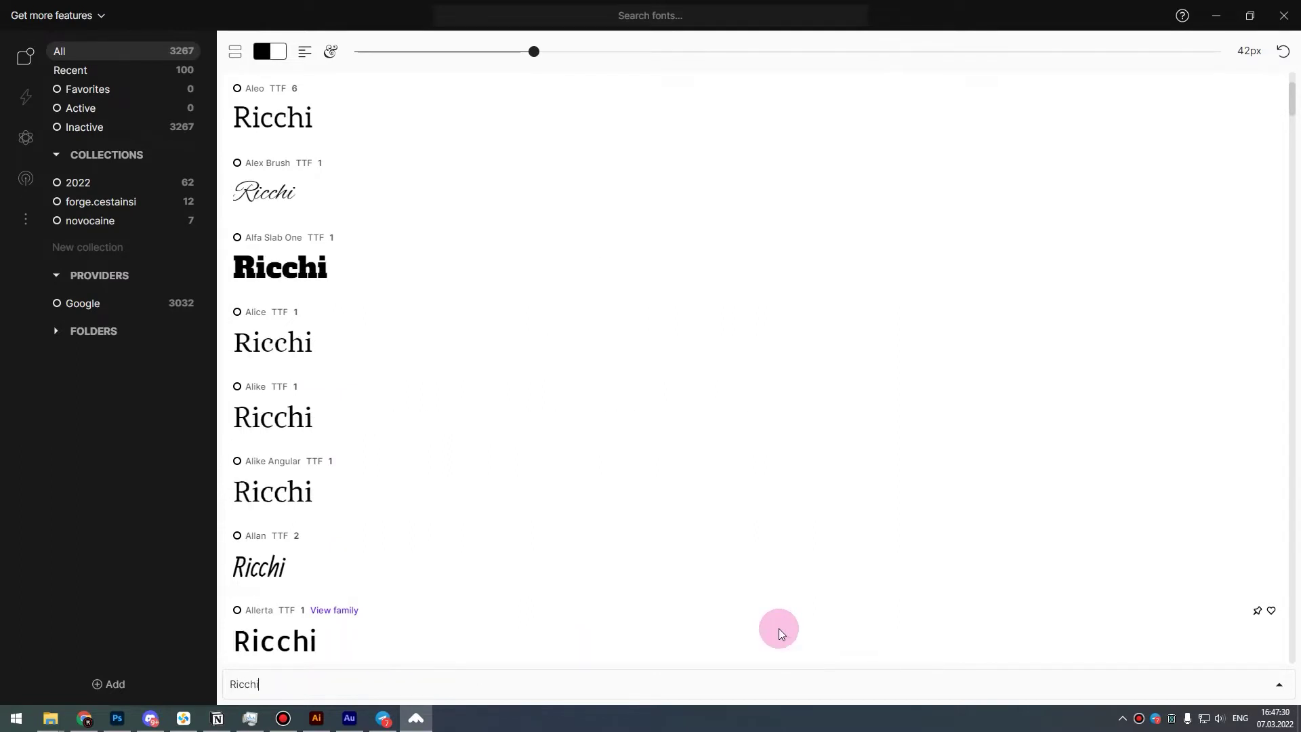
Enlarge the font previews to 148px, then shrink them to 76px.
{"action": "scroll", "coordinate": [648, 542], "scroll_direction": "down", "scroll_amount": 5}
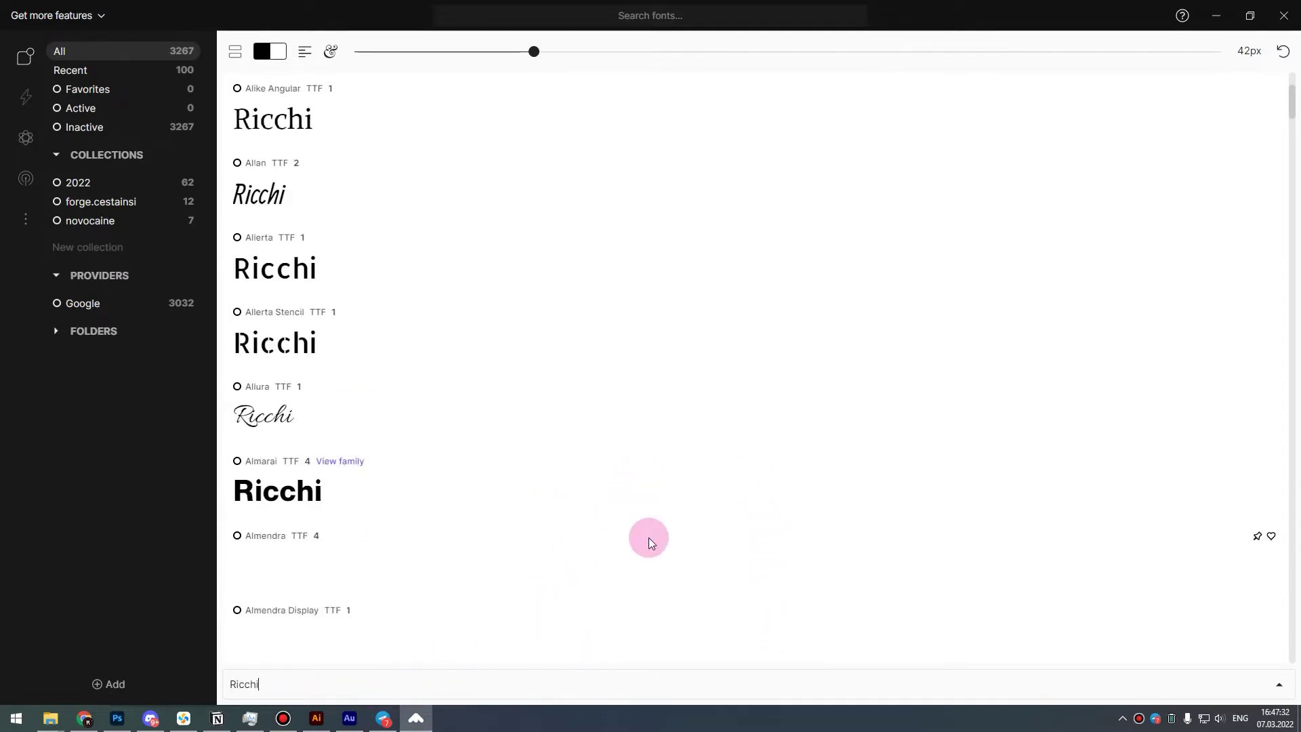
{"action": "scroll", "coordinate": [648, 538], "scroll_direction": "down", "scroll_amount": 2}
{"action": "scroll", "coordinate": [695, 374], "scroll_direction": "up", "scroll_amount": 7}
{"action": "scroll", "coordinate": [718, 410], "scroll_direction": "up", "scroll_amount": 5}
{"action": "scroll", "coordinate": [336, 597], "scroll_direction": "up", "scroll_amount": 6}
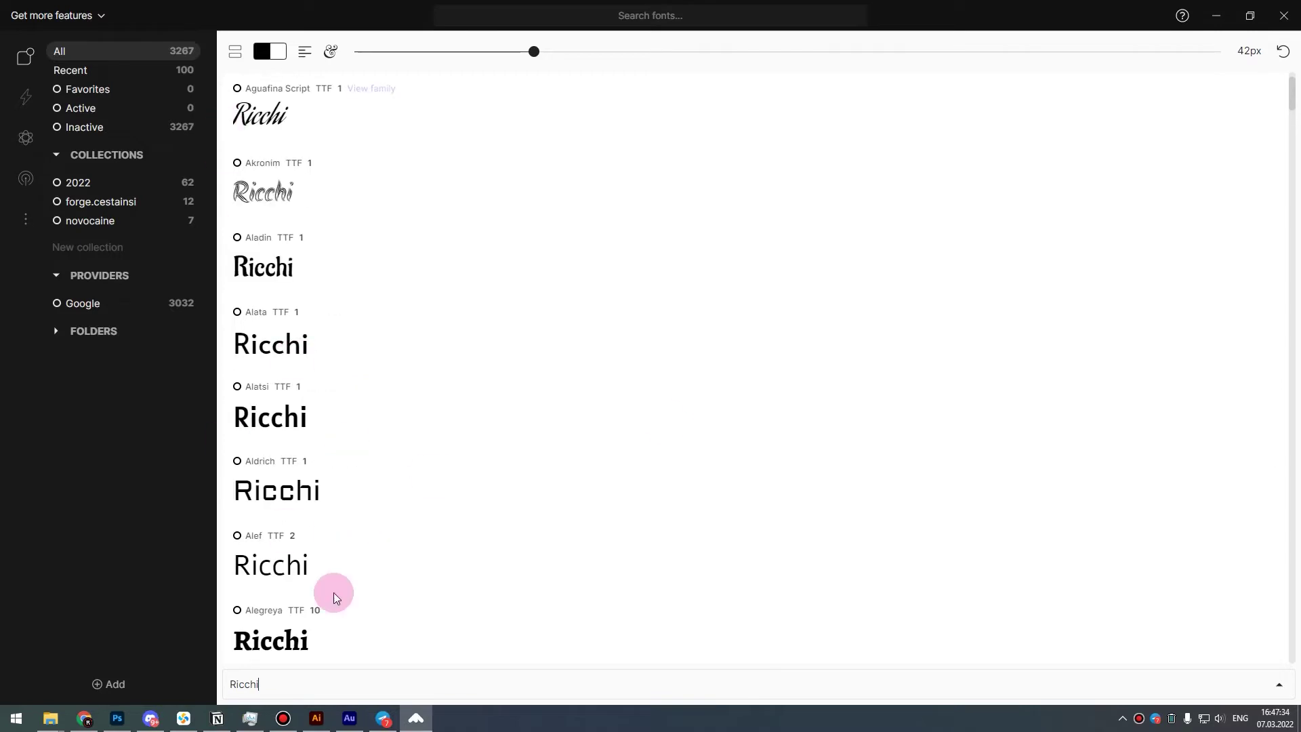
{"action": "left_click_drag", "start_coordinate": [534, 51], "coordinate": [1061, 52]}
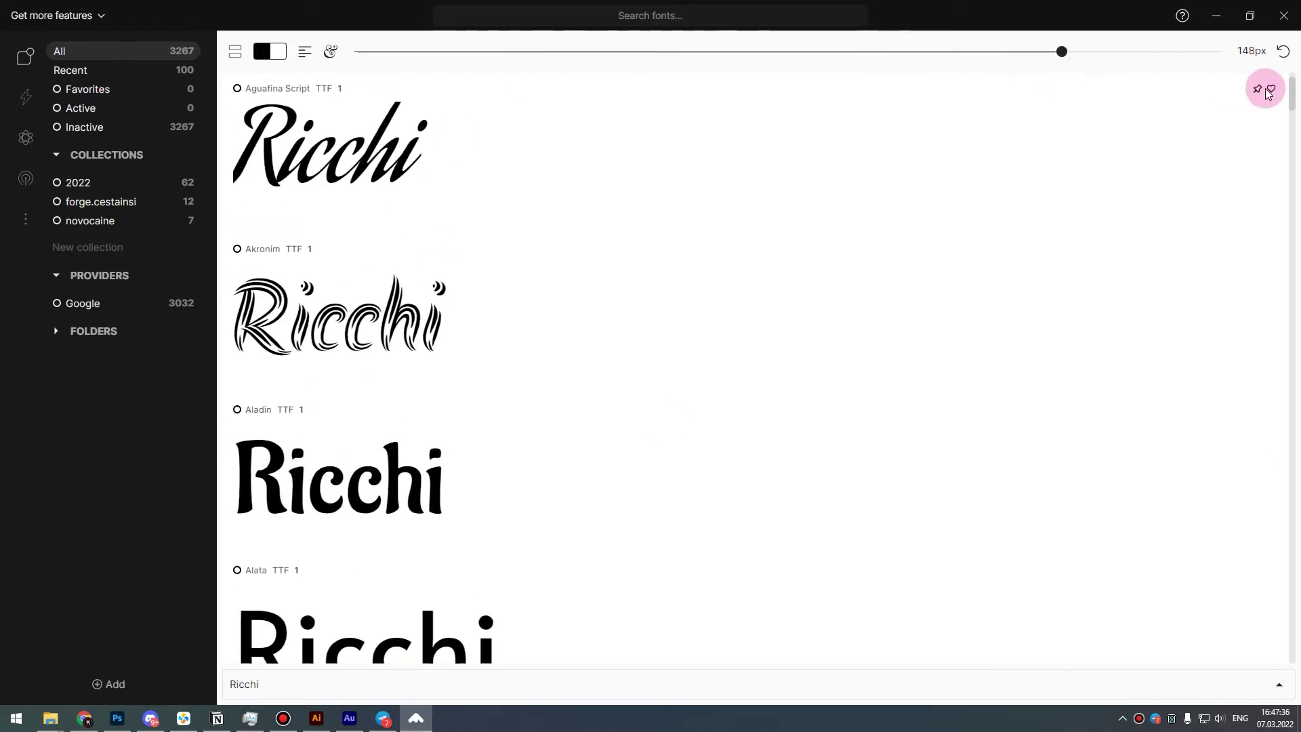
{"action": "left_click_drag", "start_coordinate": [1267, 92], "coordinate": [417, 215]}
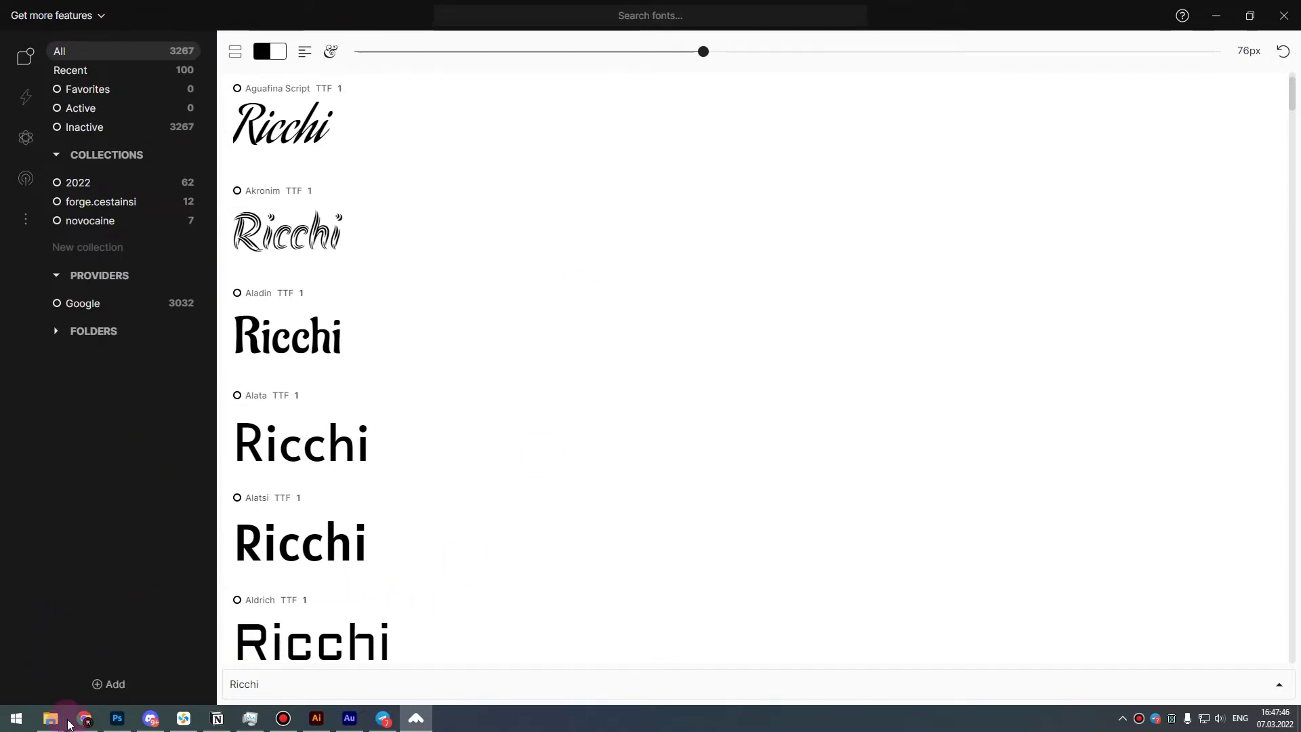
Switch to Chrome on iconset.io and close the Design Archive // FREE ASSETS tab.
{"action": "mouse_move", "coordinate": [85, 718]}
{"action": "left_click", "coordinate": [48, 658]}
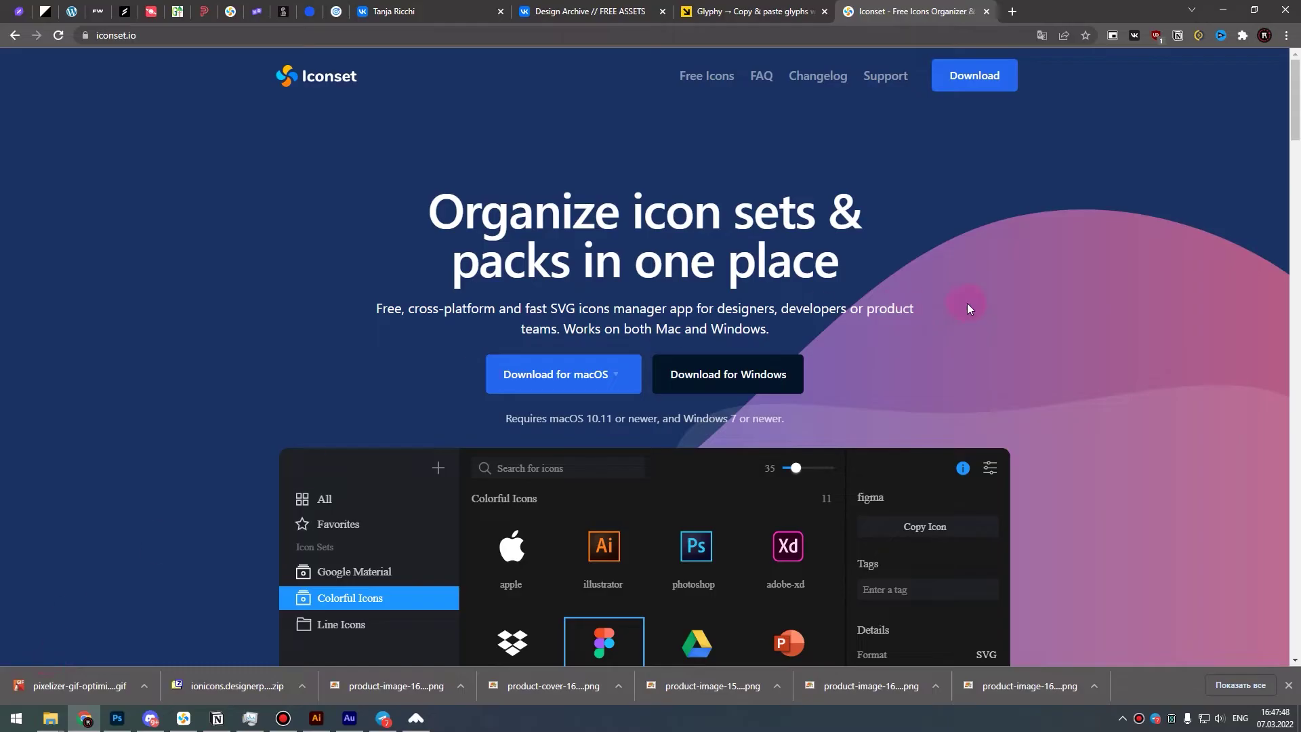
{"action": "left_click", "coordinate": [663, 11]}
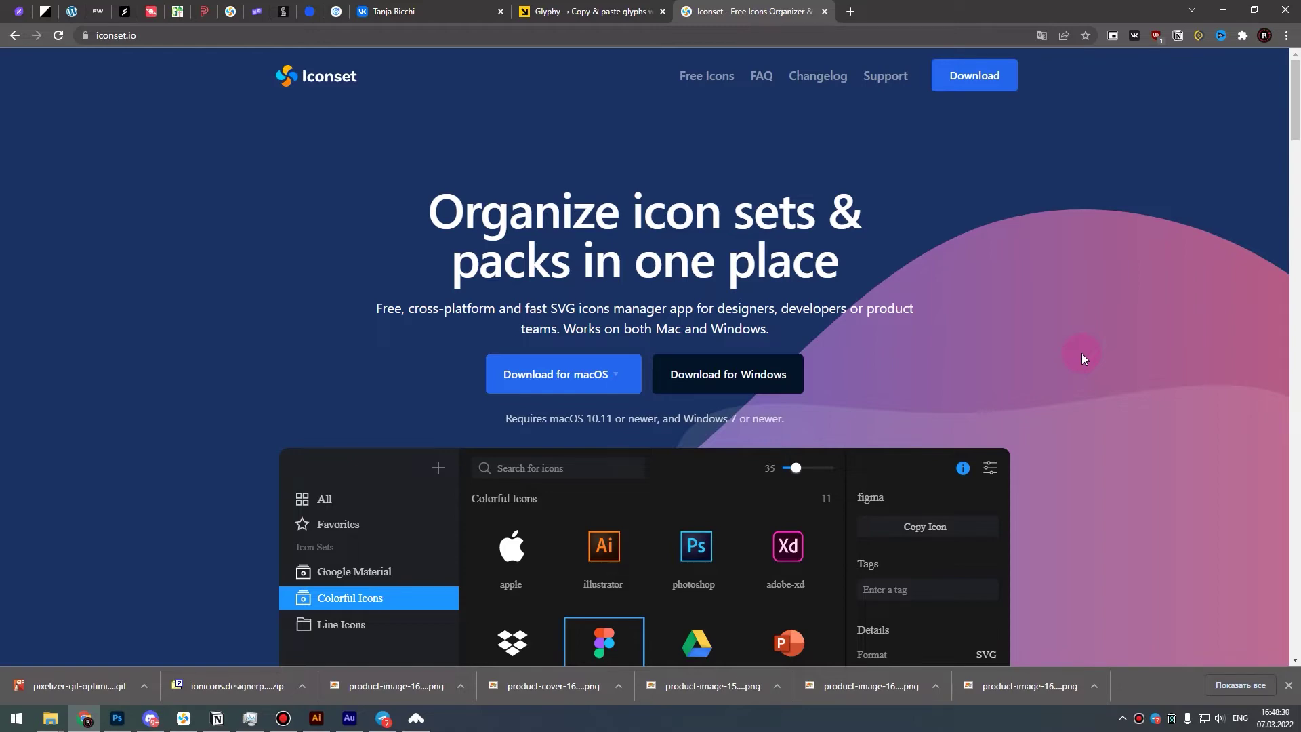
Scroll iconset.io down to the app screenshot showing the 11-icon Colorful Icons set.
{"action": "scroll", "coordinate": [1124, 359], "scroll_direction": "down", "scroll_amount": 2}
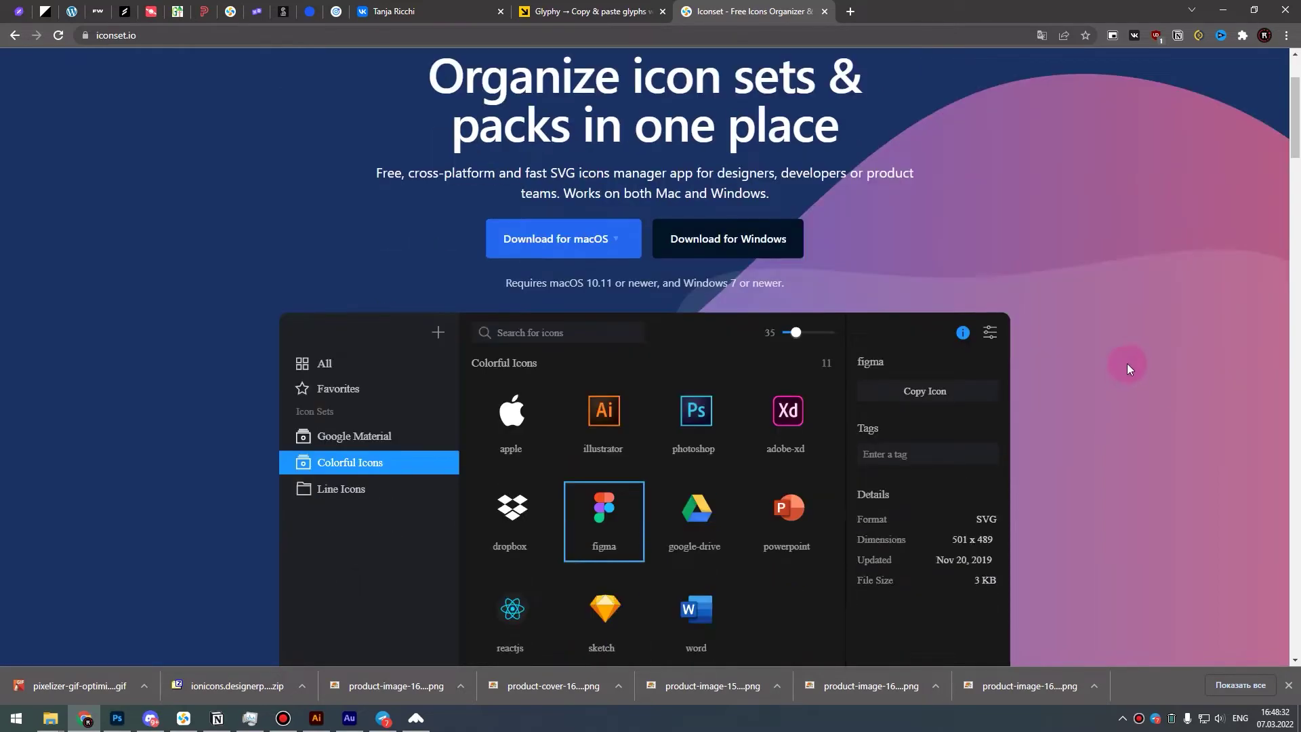
{"action": "scroll", "coordinate": [1127, 367], "scroll_direction": "down", "scroll_amount": 2}
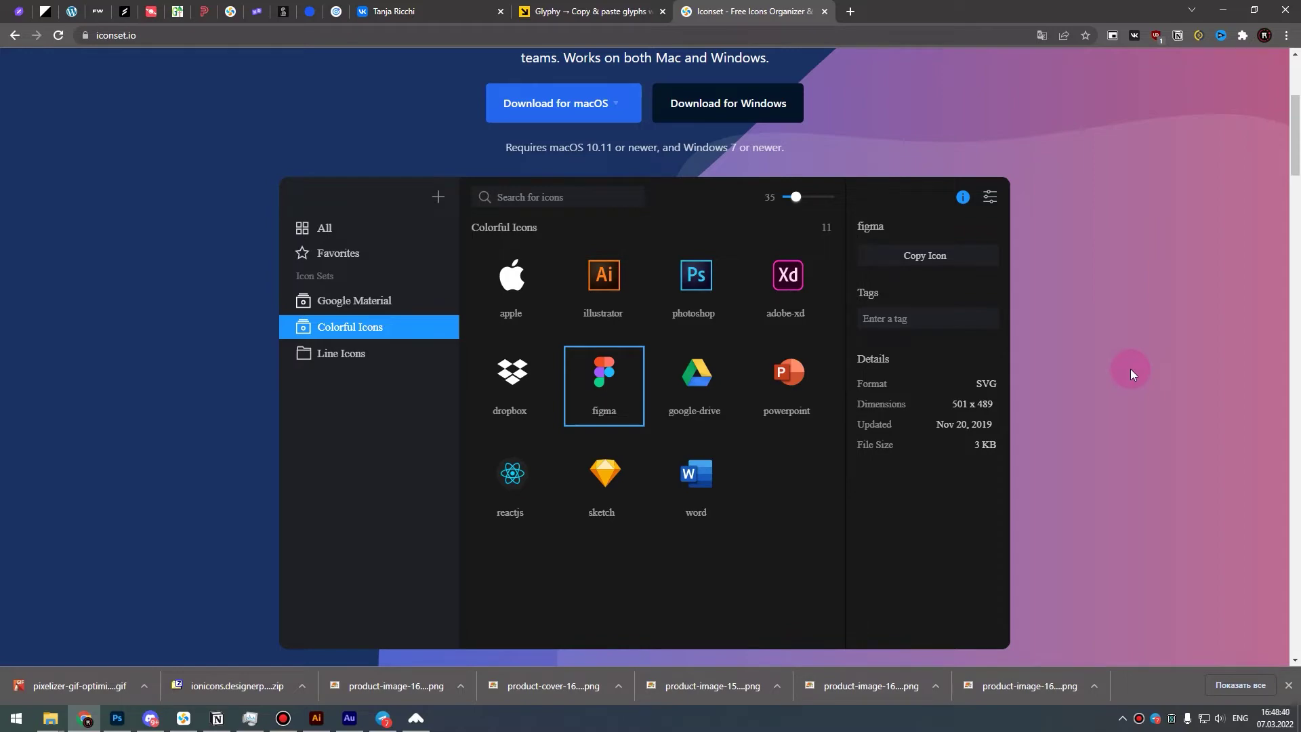
{"action": "scroll", "coordinate": [1130, 369], "scroll_direction": "down", "scroll_amount": 2}
{"action": "scroll", "coordinate": [1151, 405], "scroll_direction": "down", "scroll_amount": 1}
{"action": "scroll", "coordinate": [1139, 421], "scroll_direction": "up", "scroll_amount": 7}
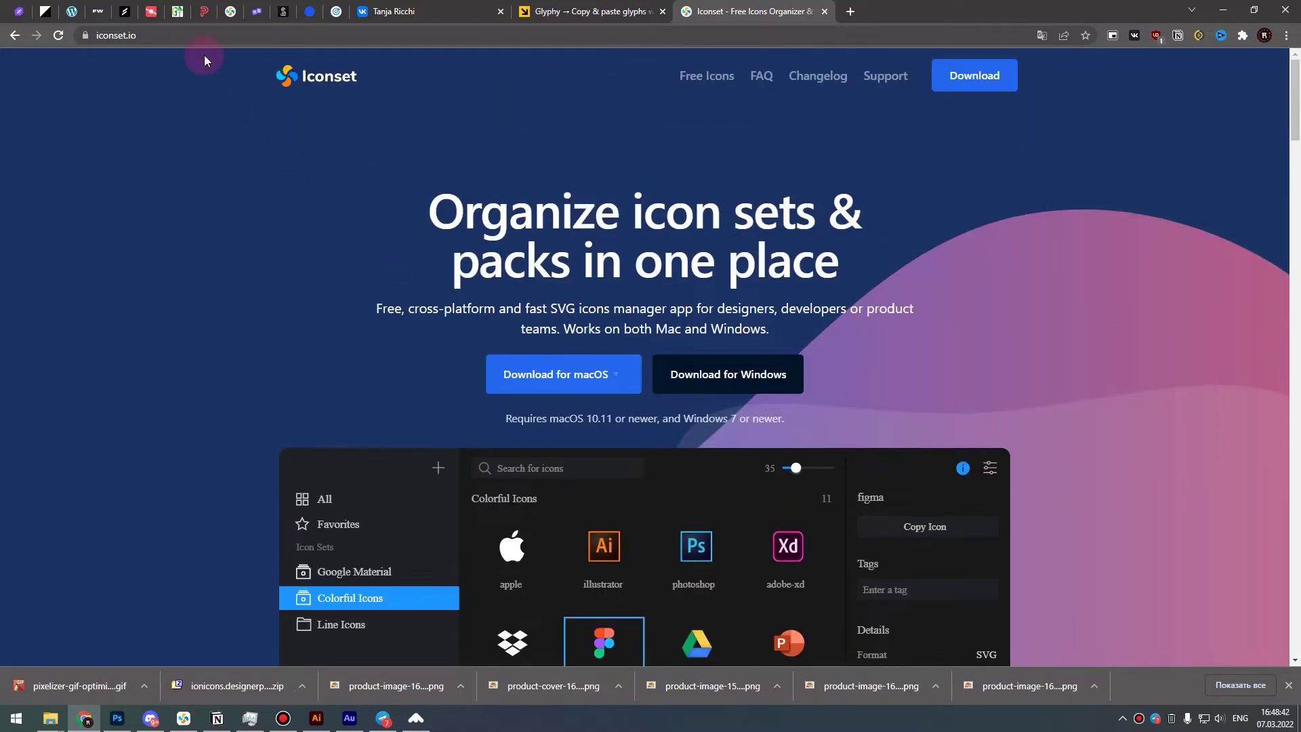
{"action": "left_click", "coordinate": [95, 35]}
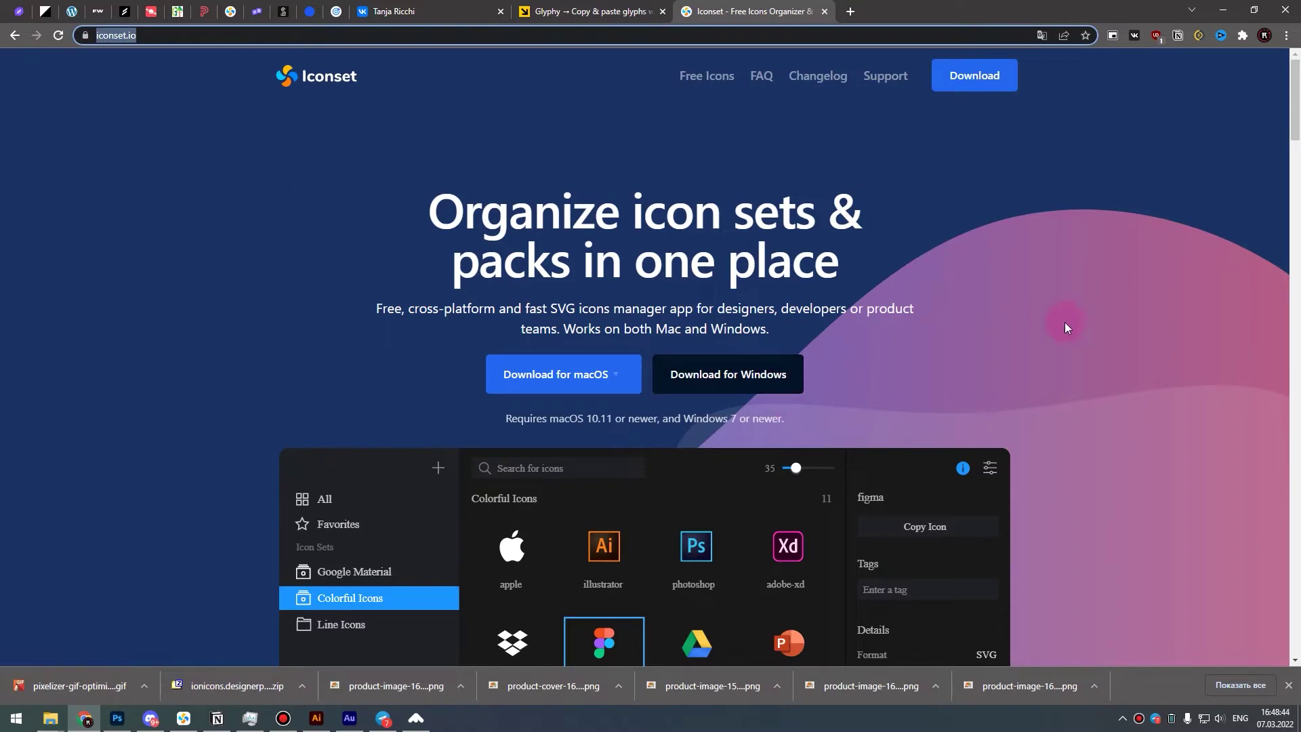
{"action": "scroll", "coordinate": [1084, 315], "scroll_direction": "down", "scroll_amount": 3}
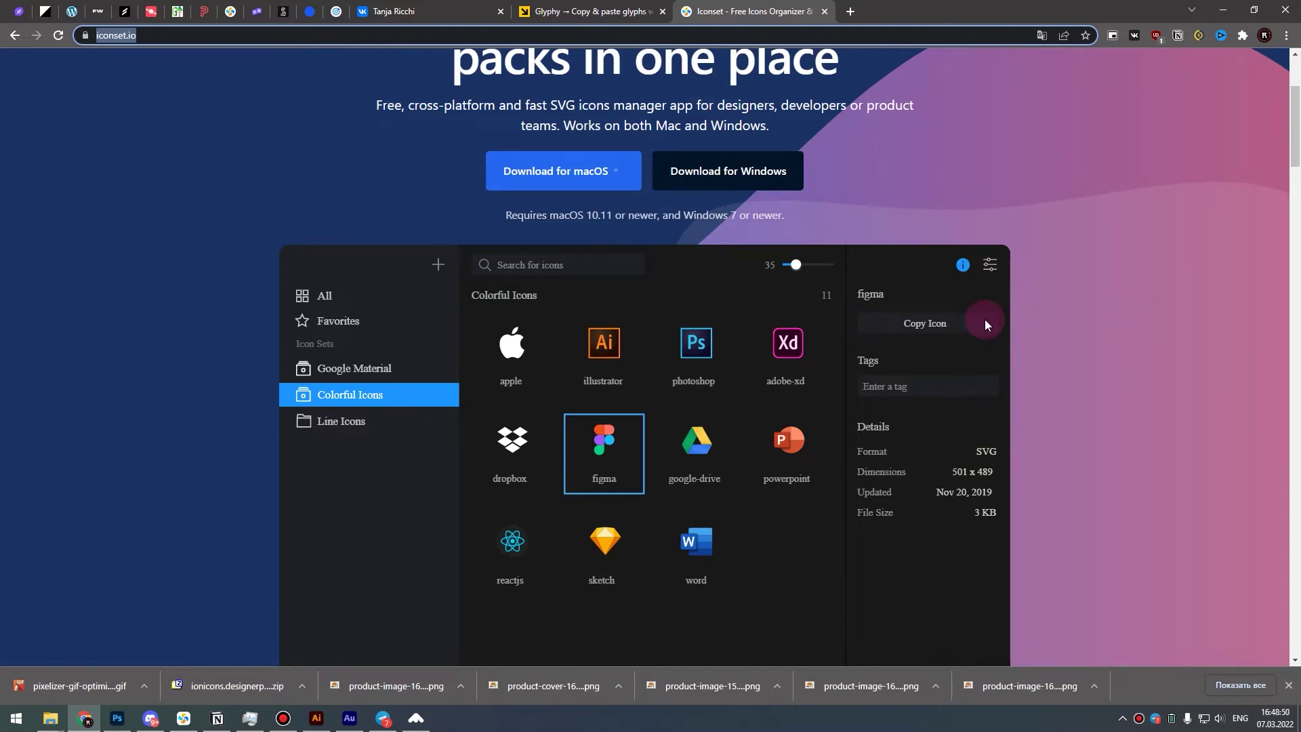
{"action": "scroll", "coordinate": [982, 339], "scroll_direction": "down", "scroll_amount": 2}
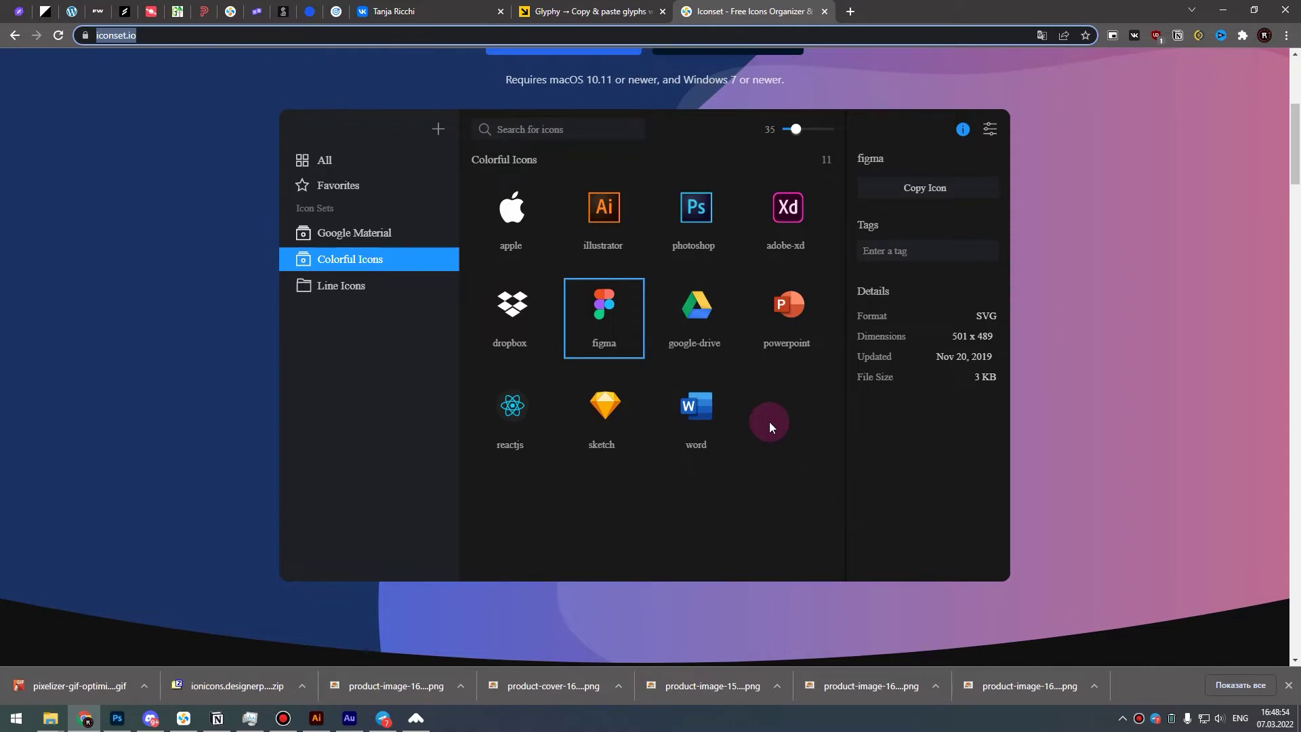
In Iconset, browse the 70 Social Icons, eva icons, macOS Cursors, remix icons and social sets.
{"action": "left_click", "coordinate": [184, 718]}
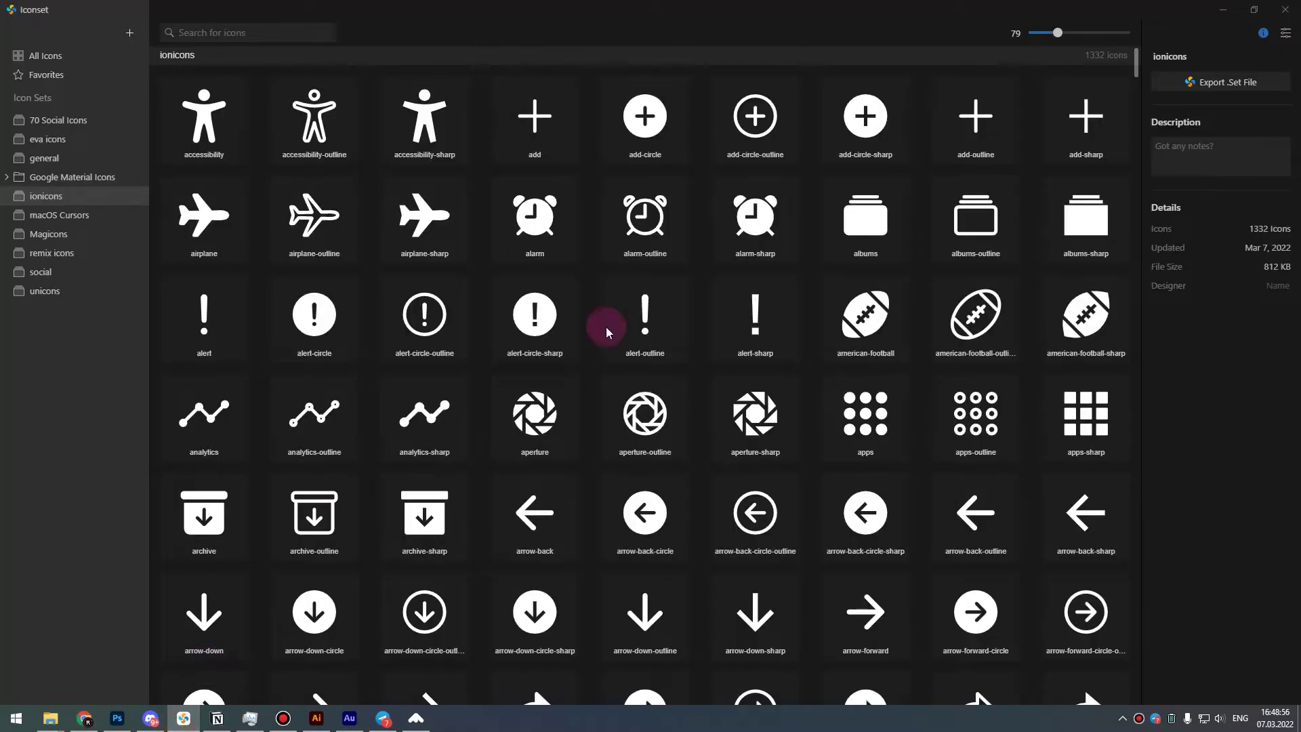
{"action": "left_click", "coordinate": [13, 122]}
{"action": "left_click", "coordinate": [76, 140]}
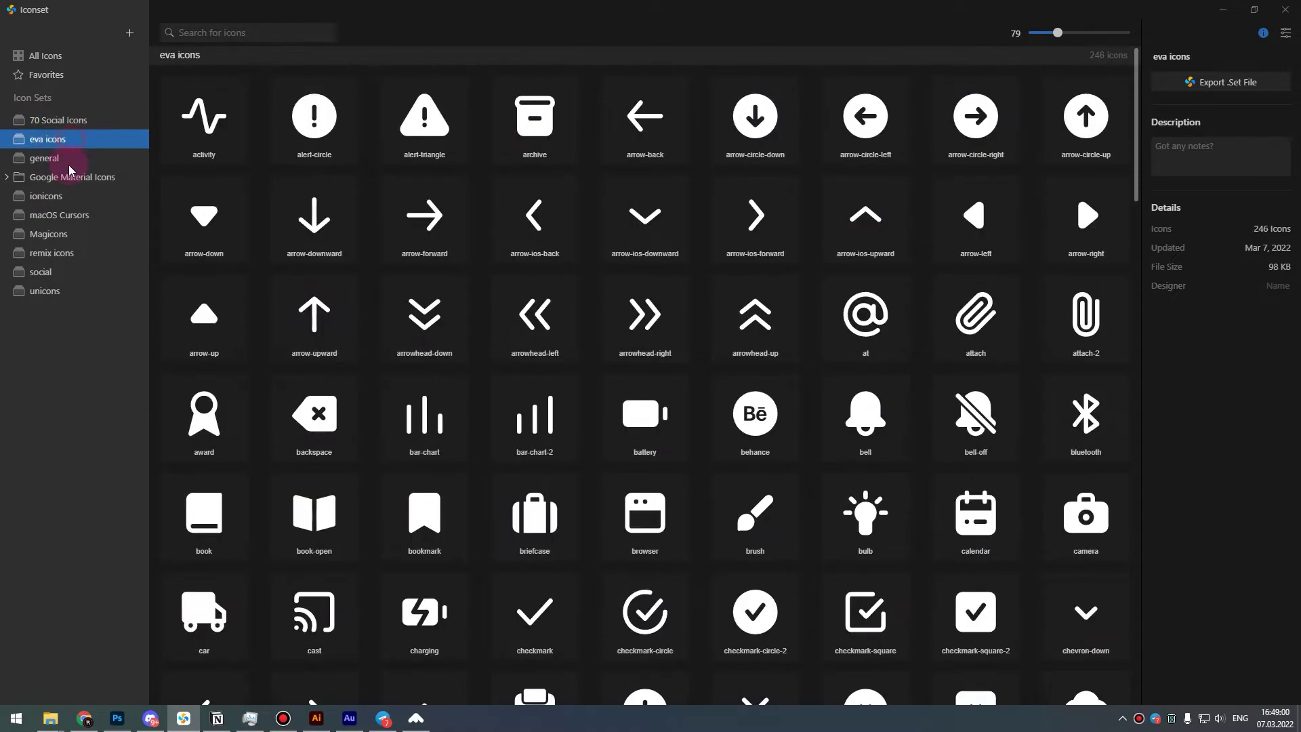
{"action": "left_click", "coordinate": [59, 196]}
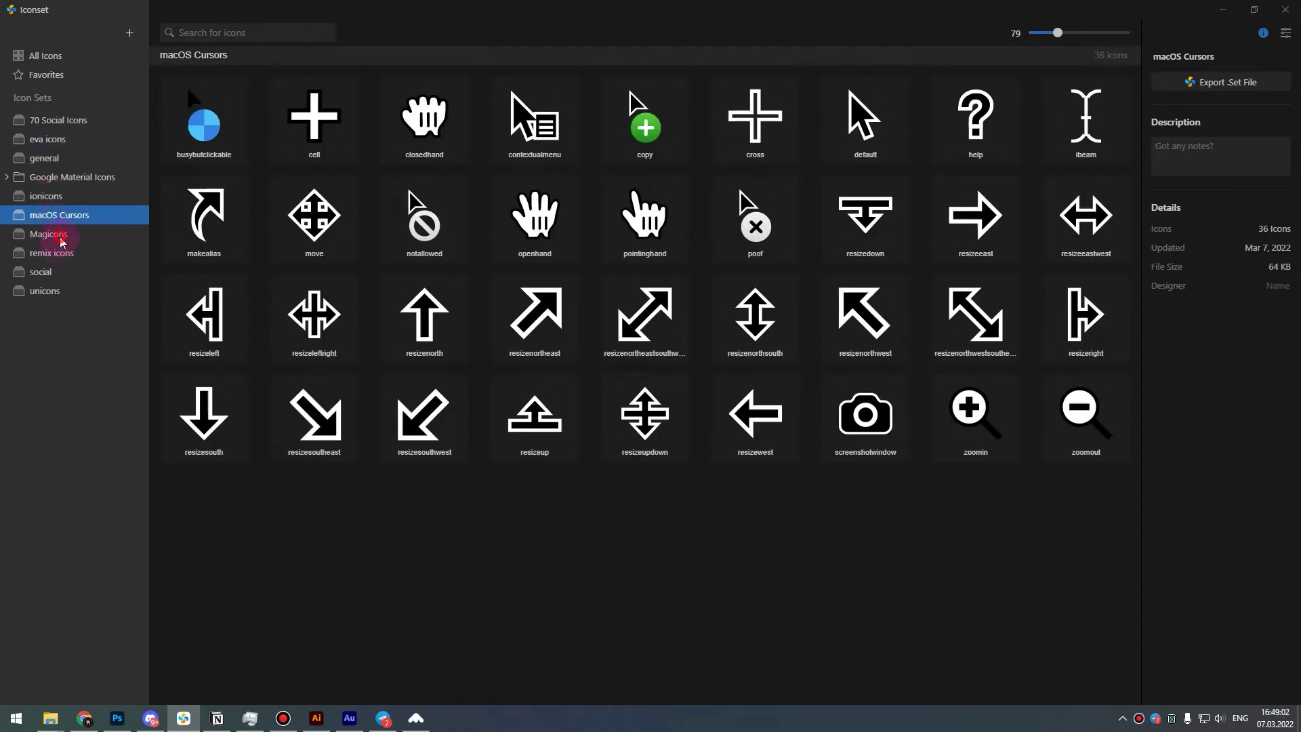
{"action": "left_click", "coordinate": [61, 237]}
{"action": "left_click", "coordinate": [59, 254]}
Open the unicons set of 729 icons and scroll through its grid.
{"action": "left_click", "coordinate": [68, 291]}
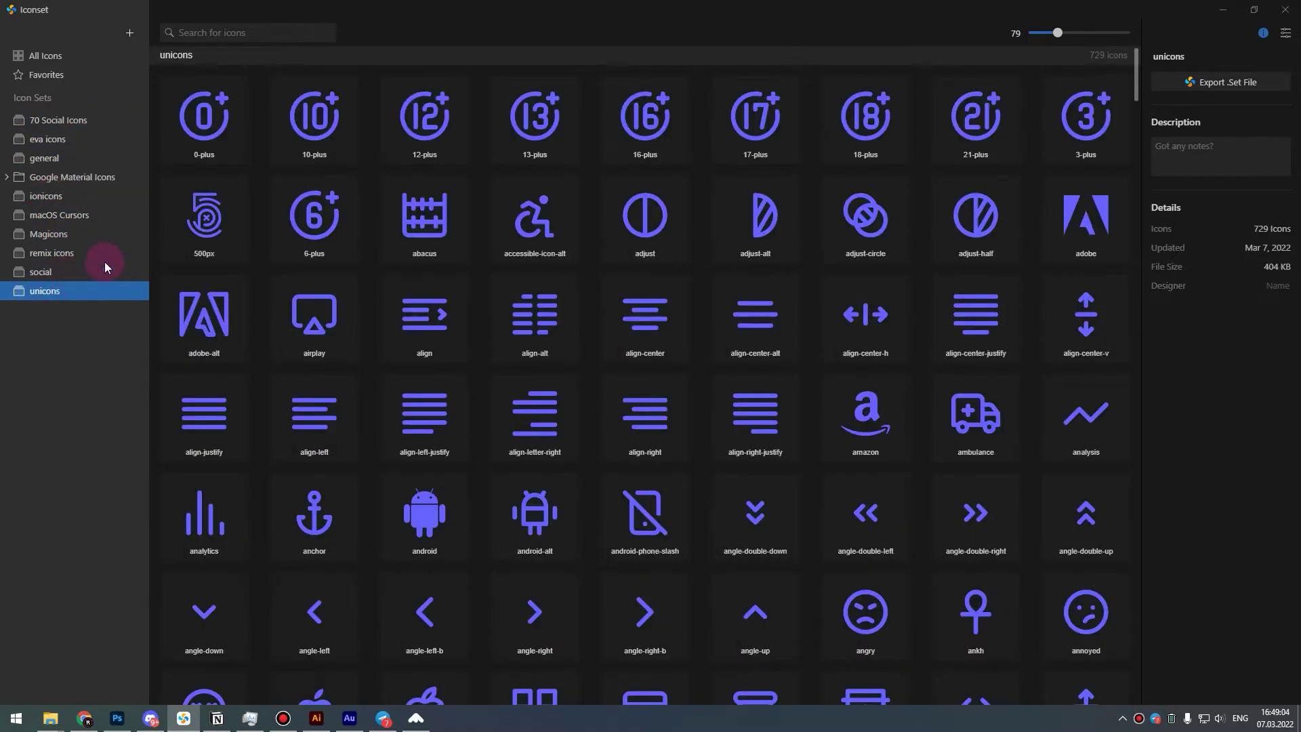
{"action": "scroll", "coordinate": [720, 383], "scroll_direction": "down", "scroll_amount": 2}
{"action": "scroll", "coordinate": [720, 383], "scroll_direction": "down", "scroll_amount": 5}
{"action": "scroll", "coordinate": [734, 377], "scroll_direction": "down", "scroll_amount": 4}
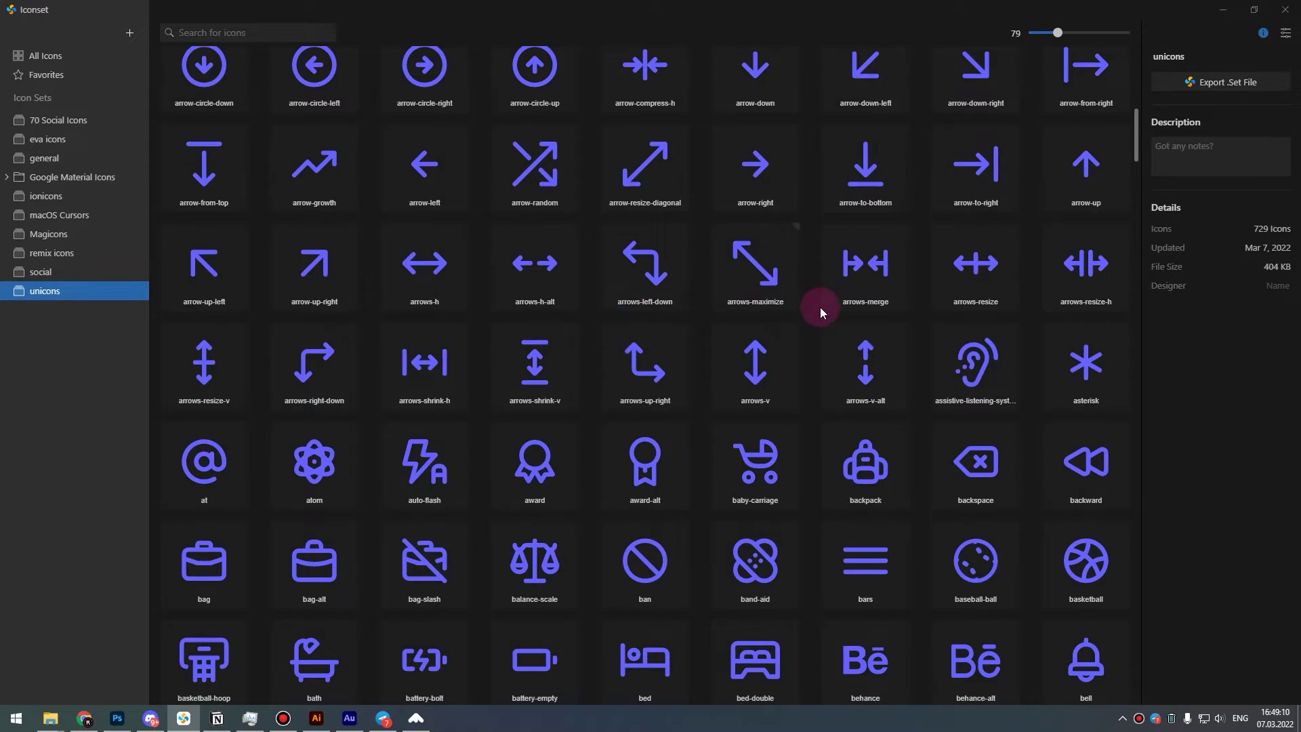
{"action": "mouse_move", "coordinate": [1138, 122]}
{"action": "left_mouse_down"}
{"action": "mouse_move", "coordinate": [1127, 571]}
{"action": "mouse_move", "coordinate": [1116, 190]}
{"action": "mouse_move", "coordinate": [1131, 35]}
{"action": "left_mouse_up"}
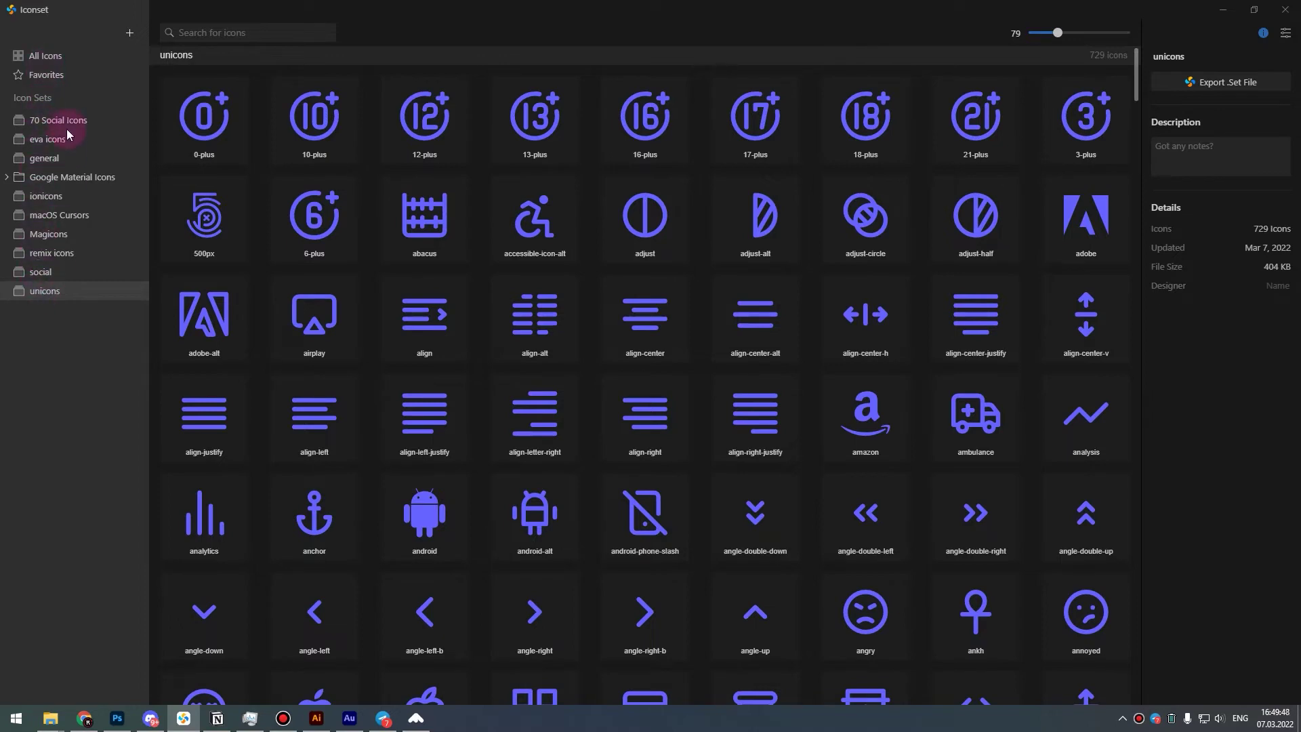
Start a new icon set, then close the import dialog without creating it.
{"action": "left_click", "coordinate": [129, 33]}
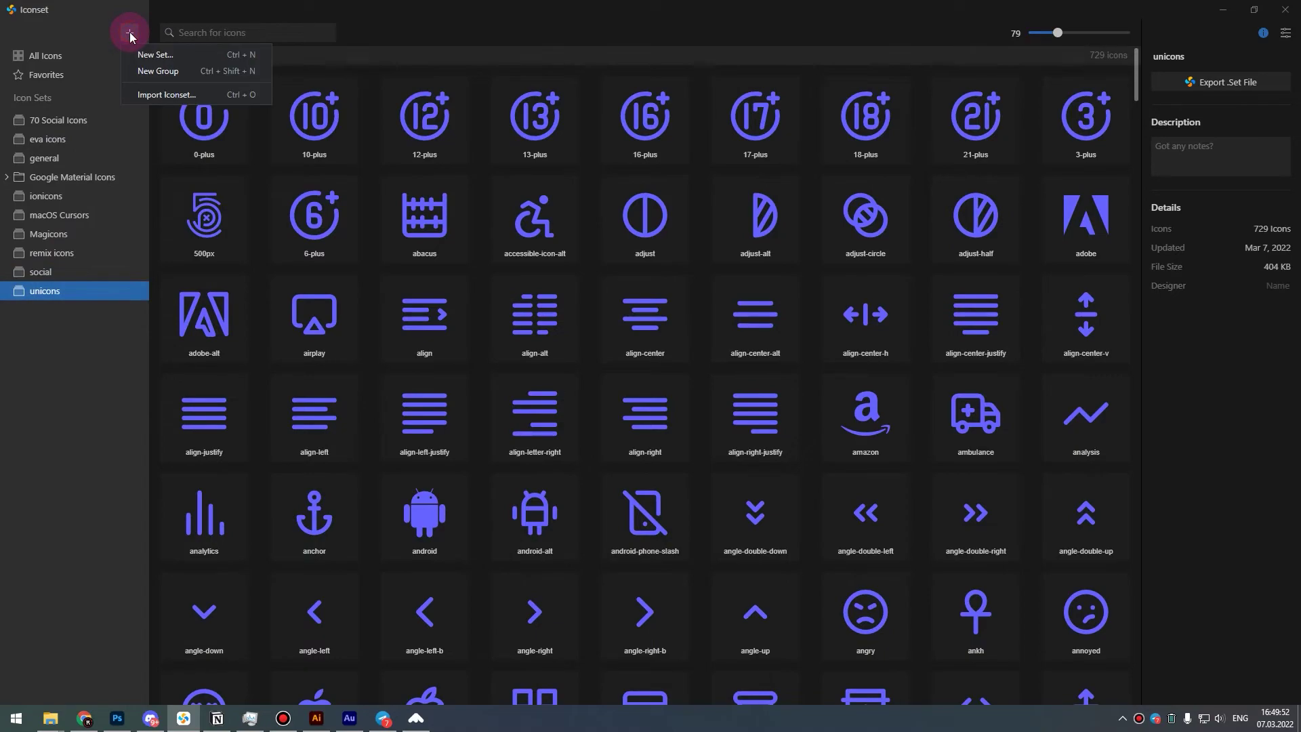
{"action": "left_click", "coordinate": [180, 53]}
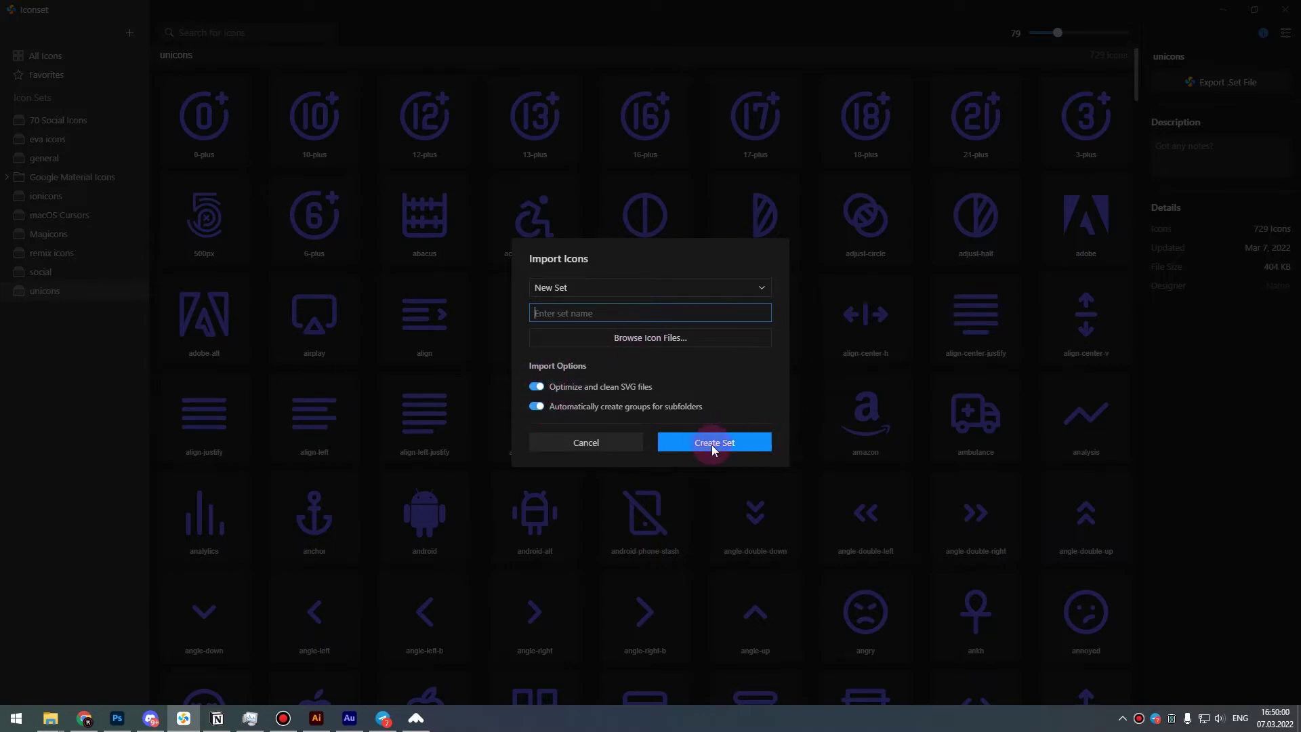
{"action": "left_click", "coordinate": [126, 356]}
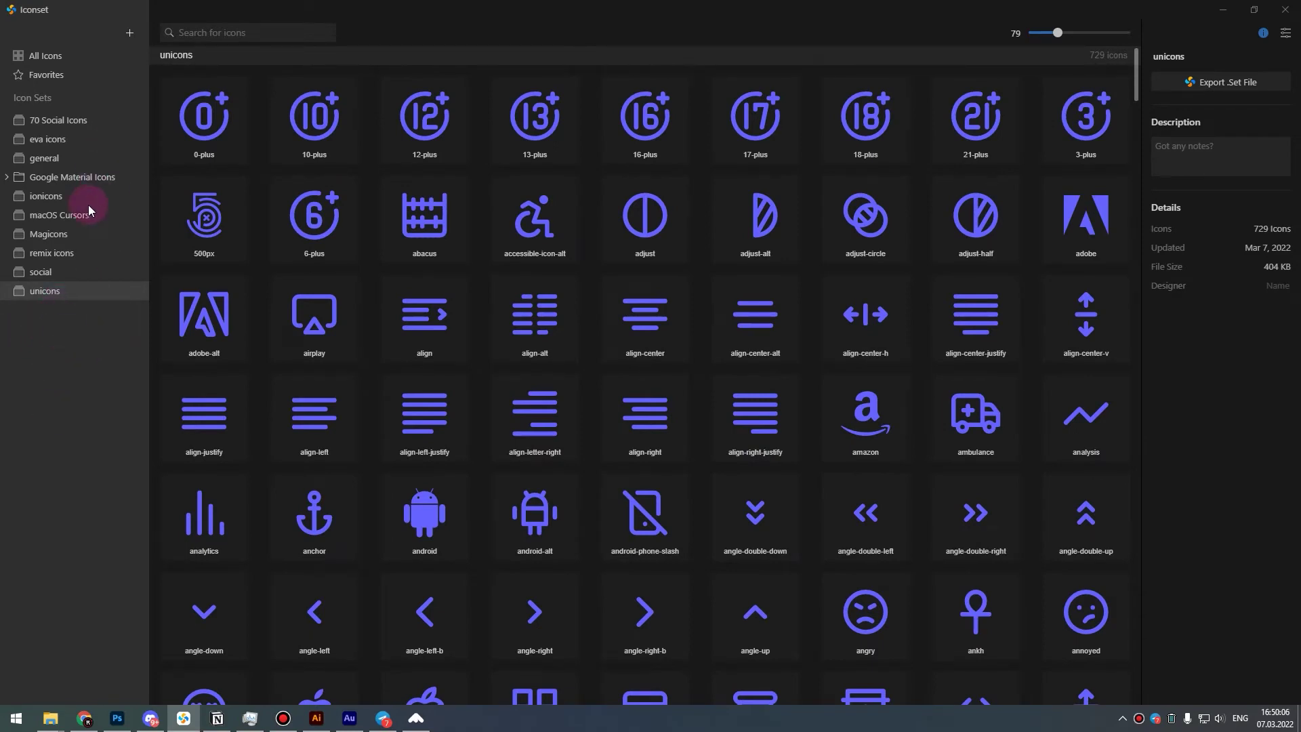
Delete the eva icons set and confirm the deletion.
{"action": "left_click", "coordinate": [54, 141]}
{"action": "right_click", "coordinate": [54, 141]}
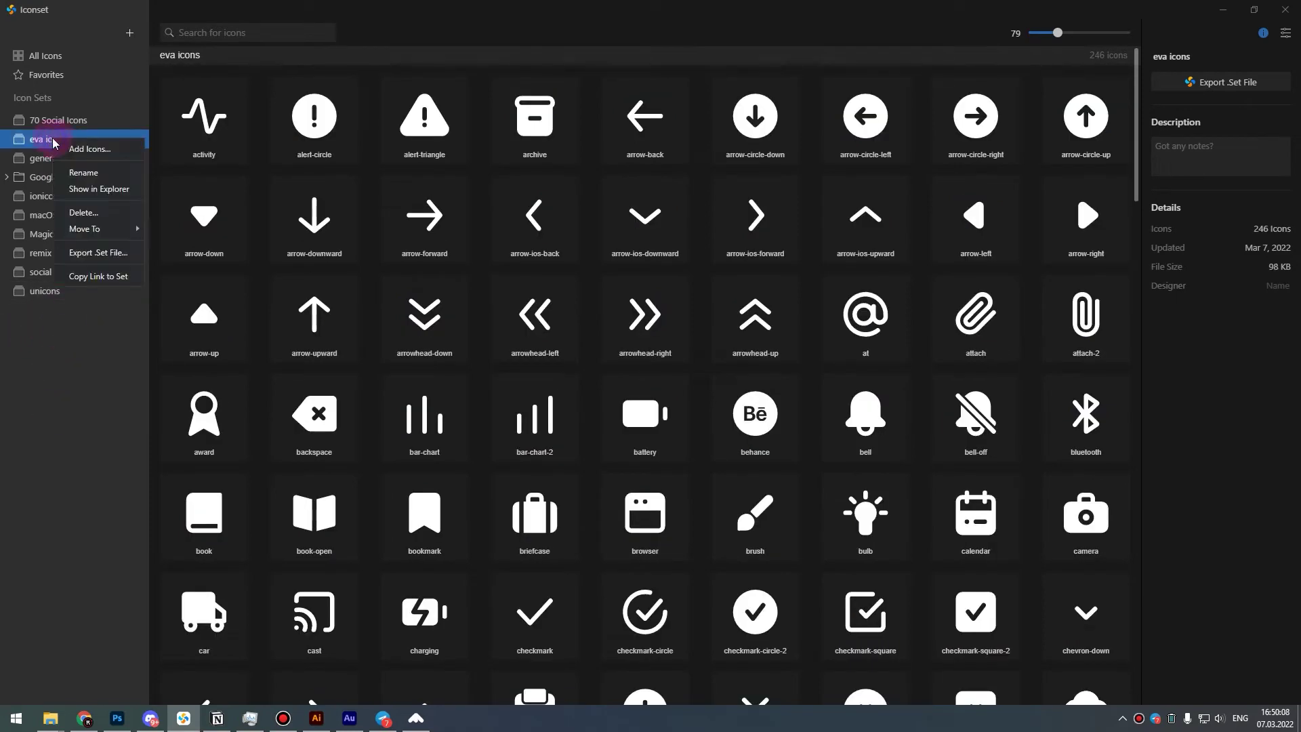
{"action": "left_click", "coordinate": [84, 212]}
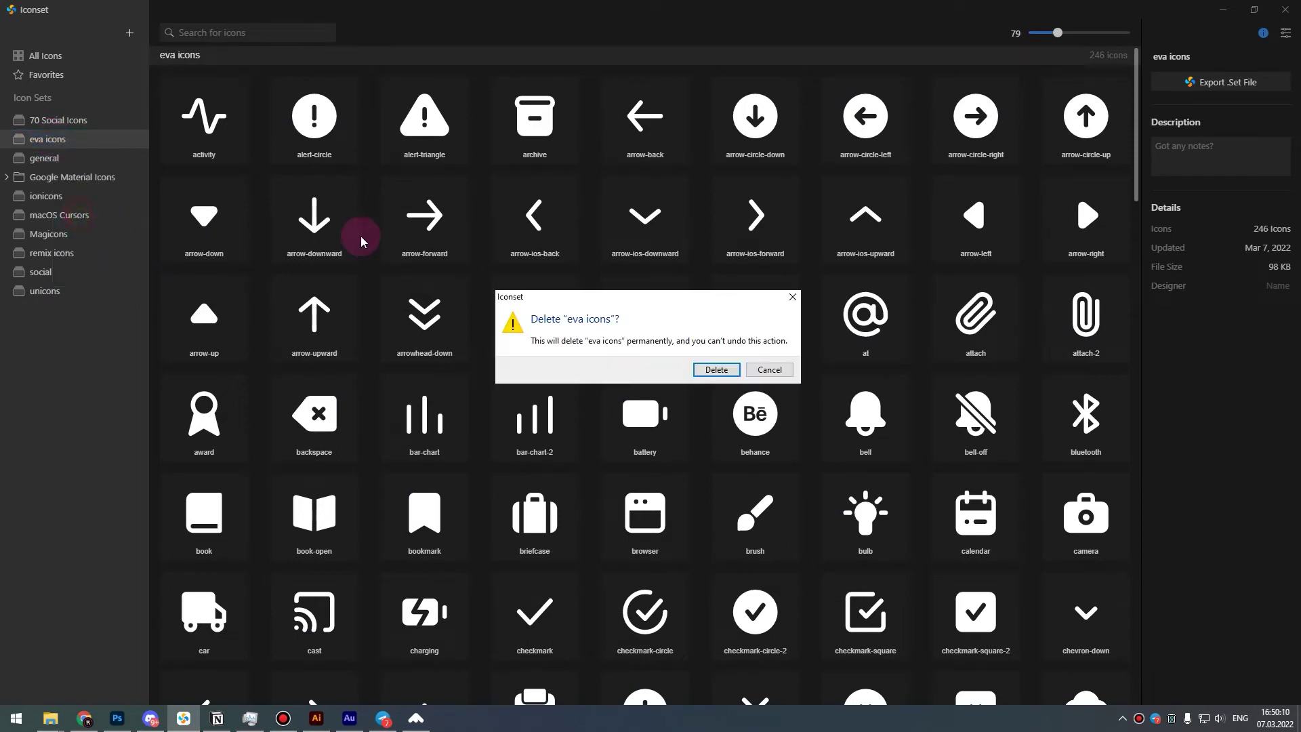
{"action": "left_click", "coordinate": [716, 370]}
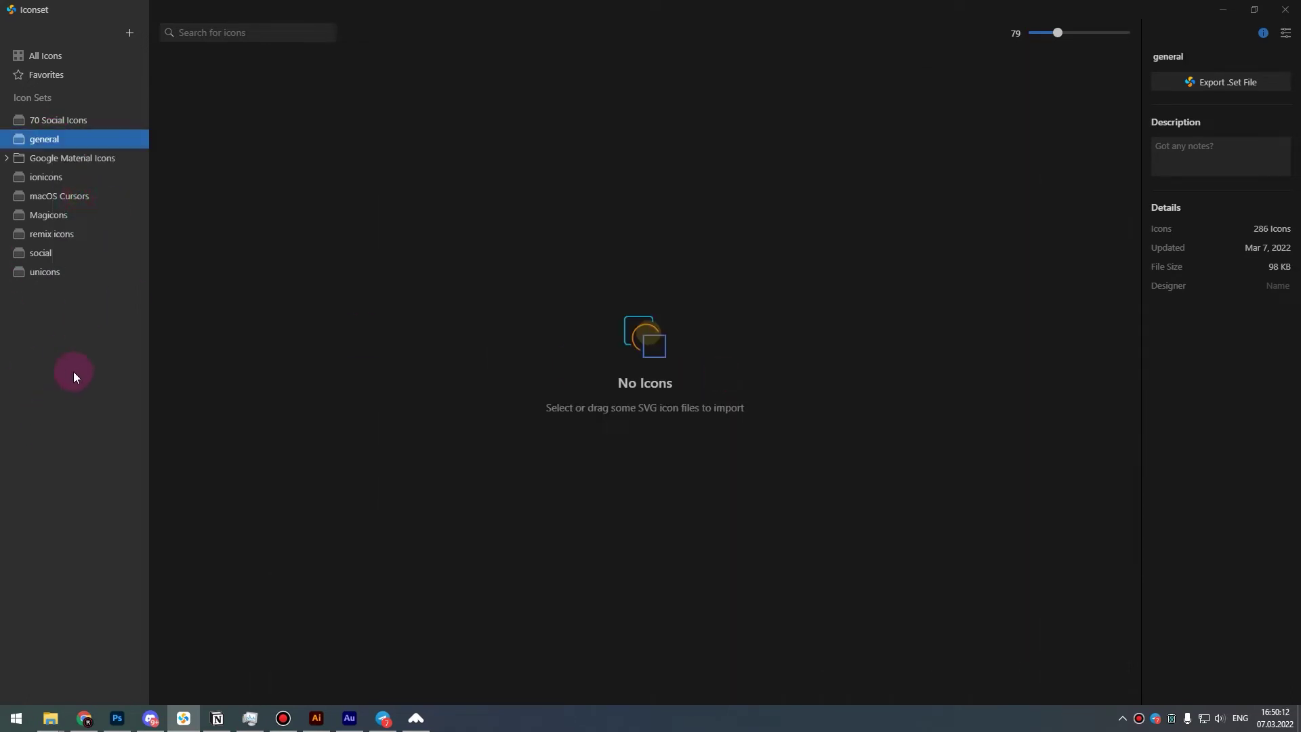
{"action": "left_click", "coordinate": [130, 31]}
Create a new empty set named 'Eva icons' and select it in the sidebar.
{"action": "left_click", "coordinate": [157, 53]}
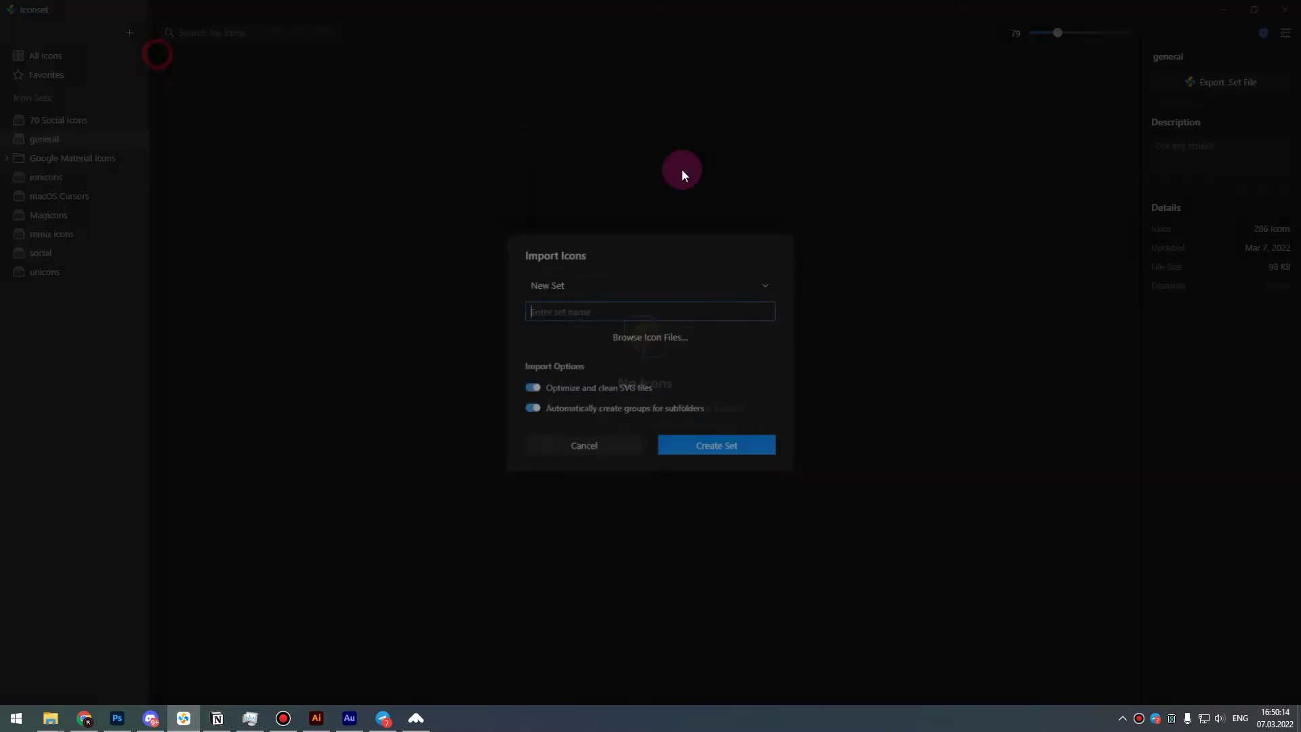
{"action": "type", "text": "Eva icons"}
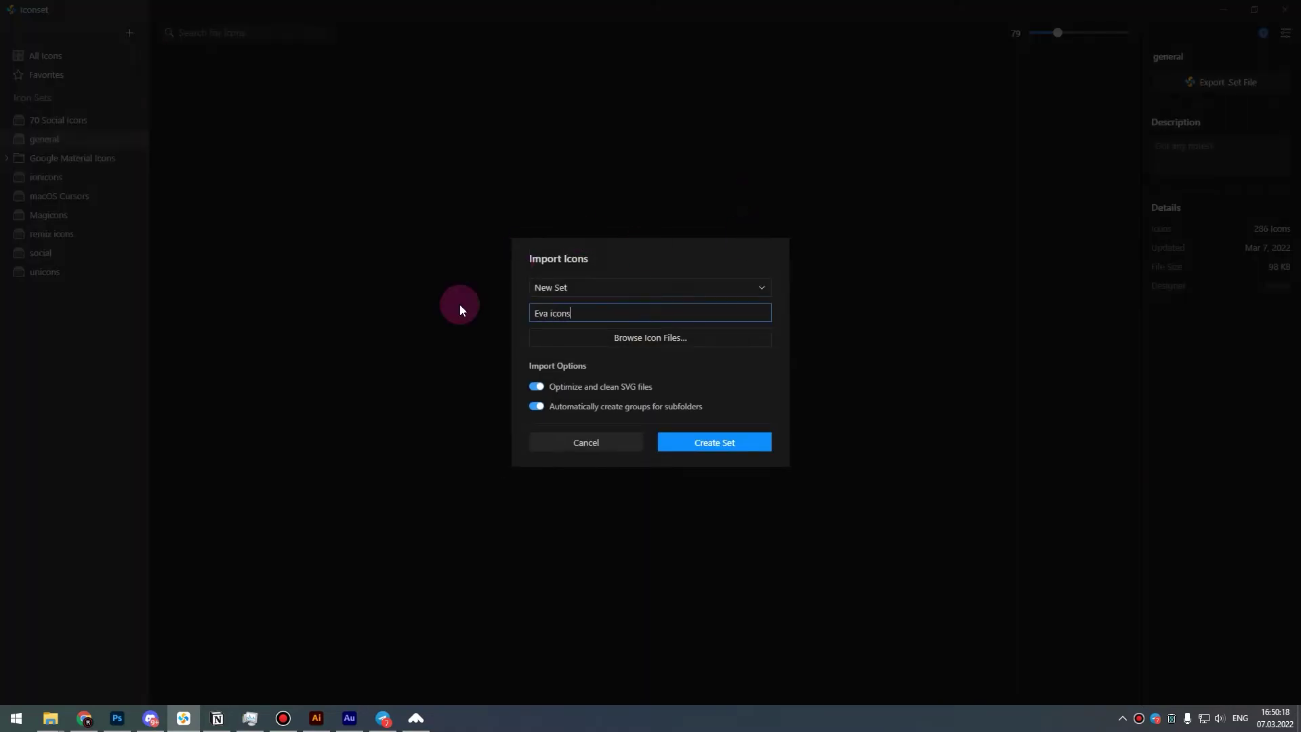
{"action": "left_click", "coordinate": [715, 442]}
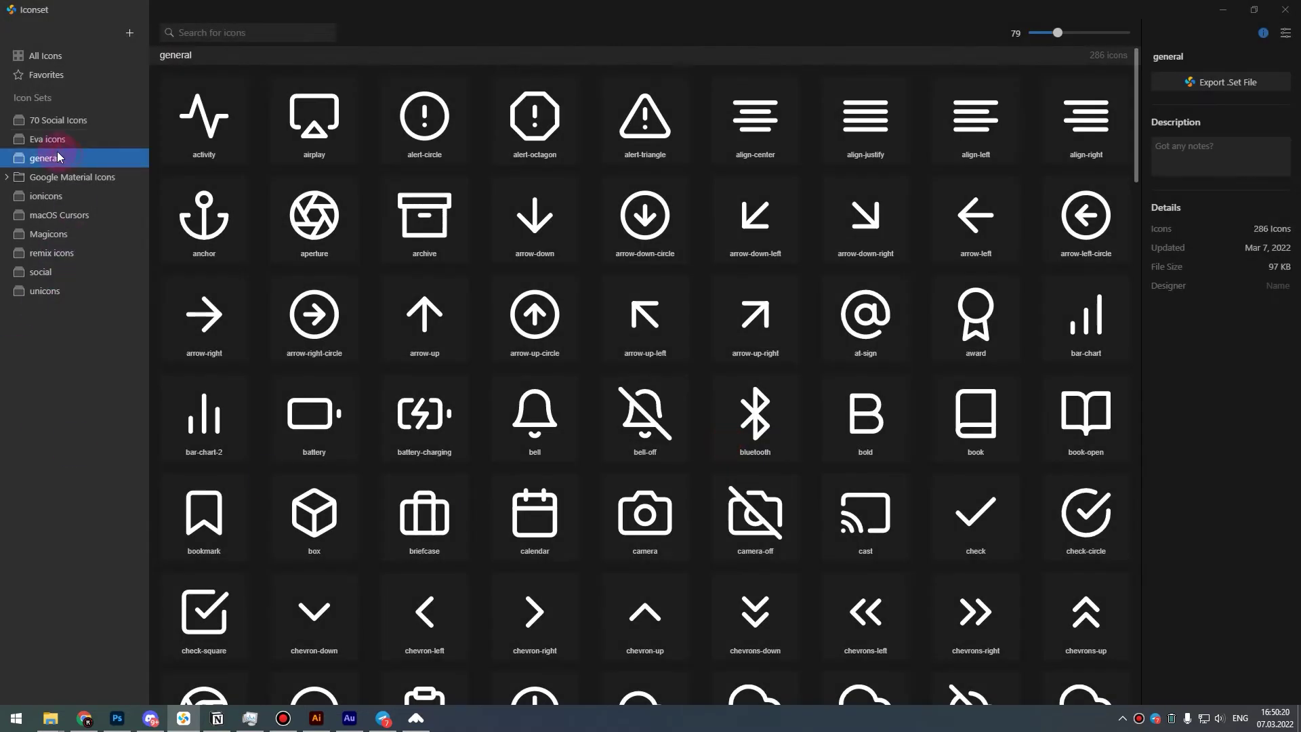
{"action": "left_click", "coordinate": [61, 139]}
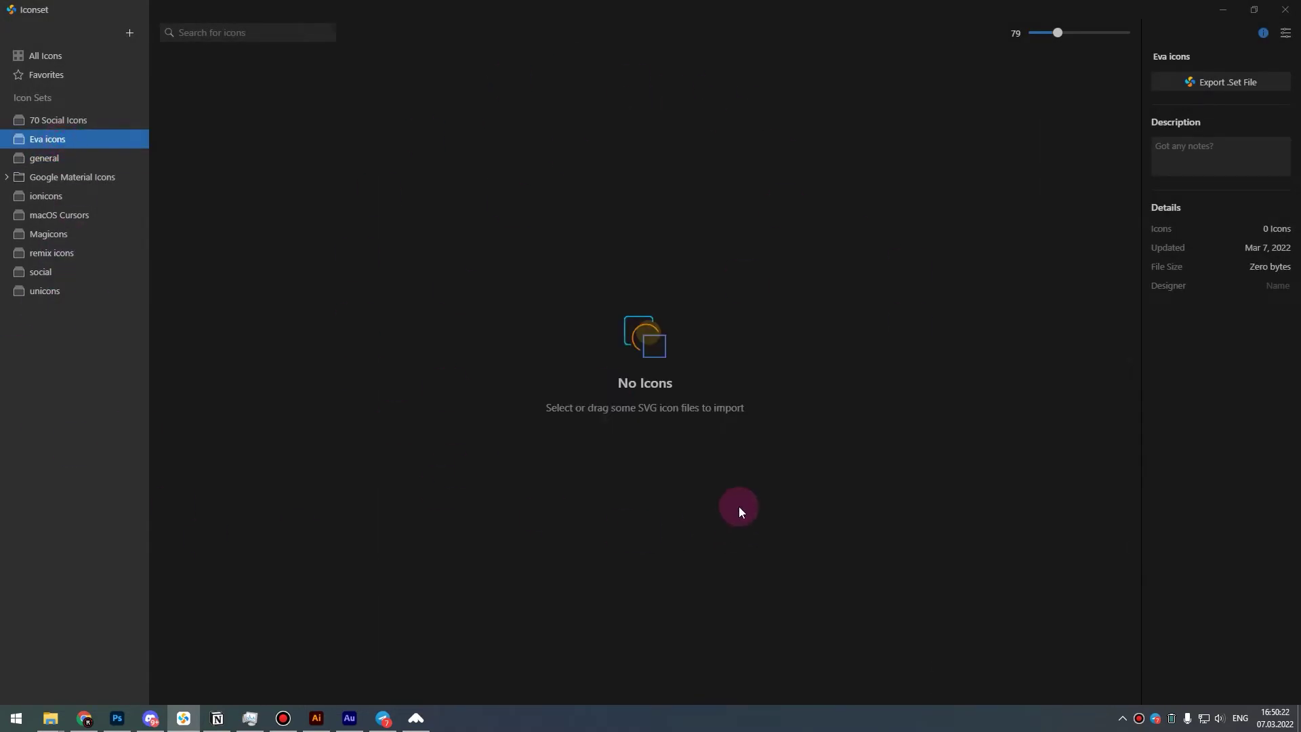
Select all 246 SVGs in eva-icons > fill > svg and drag them into Iconset.
{"action": "left_click", "coordinate": [163, 620]}
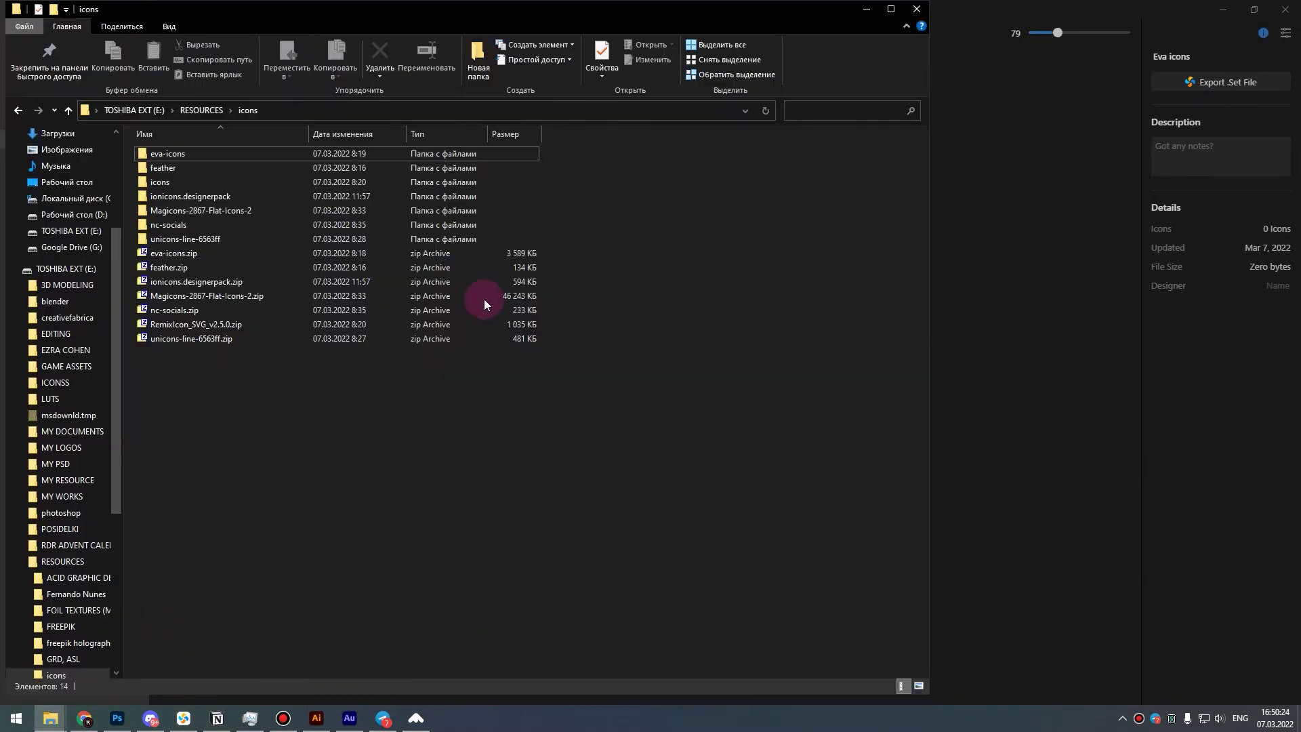
{"action": "double_click", "coordinate": [166, 154]}
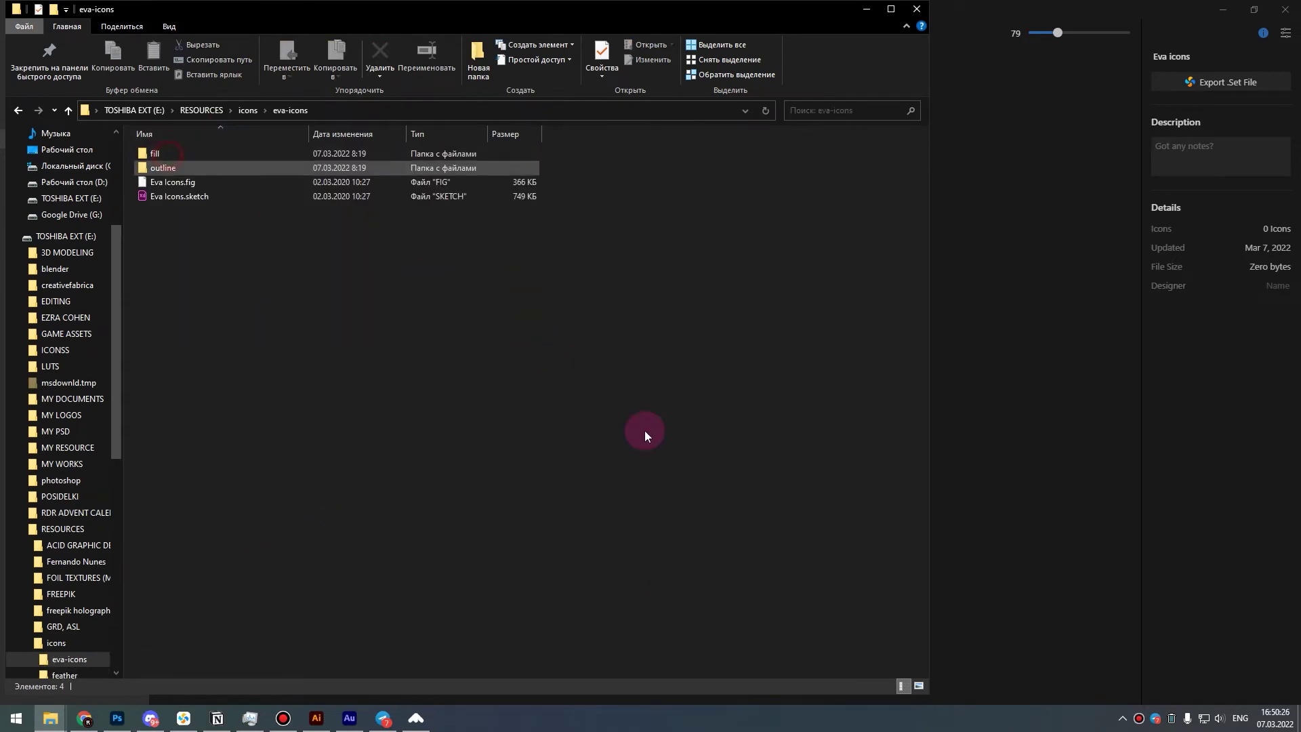
{"action": "left_click", "coordinate": [184, 155]}
{"action": "double_click", "coordinate": [521, 158]}
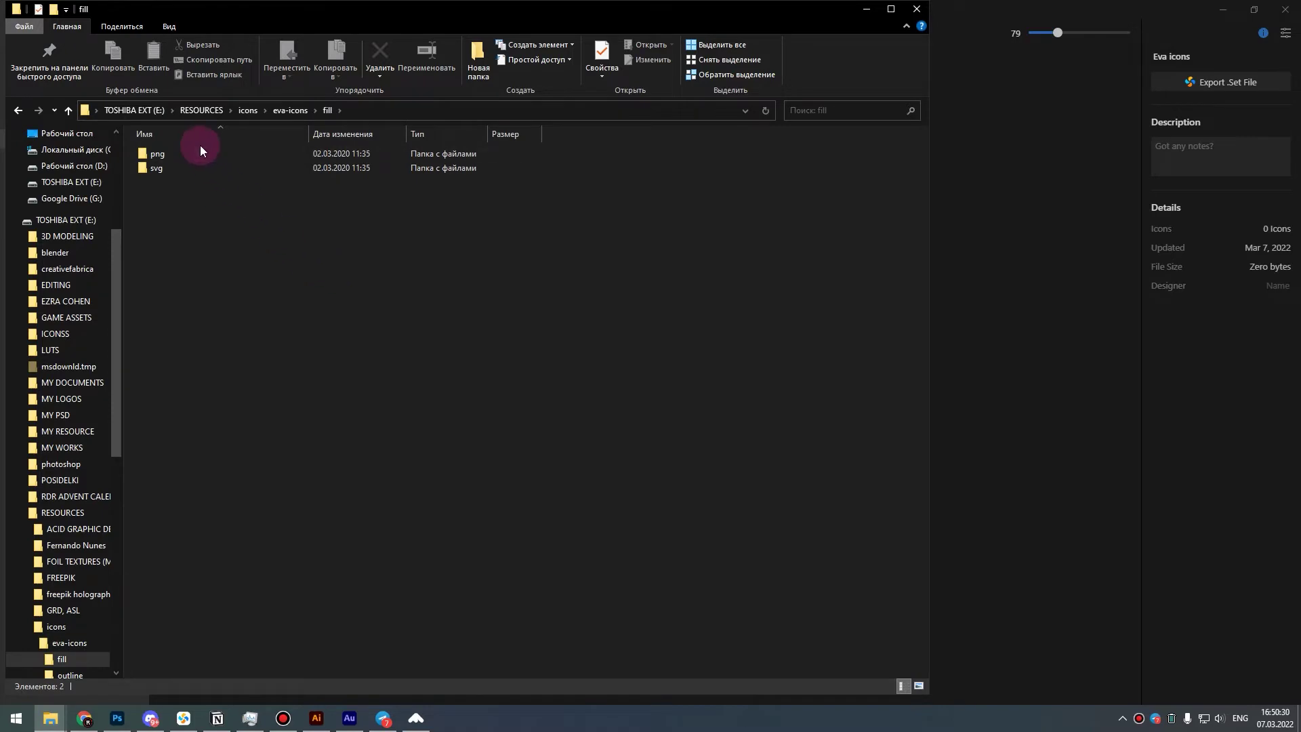
{"action": "double_click", "coordinate": [189, 168]}
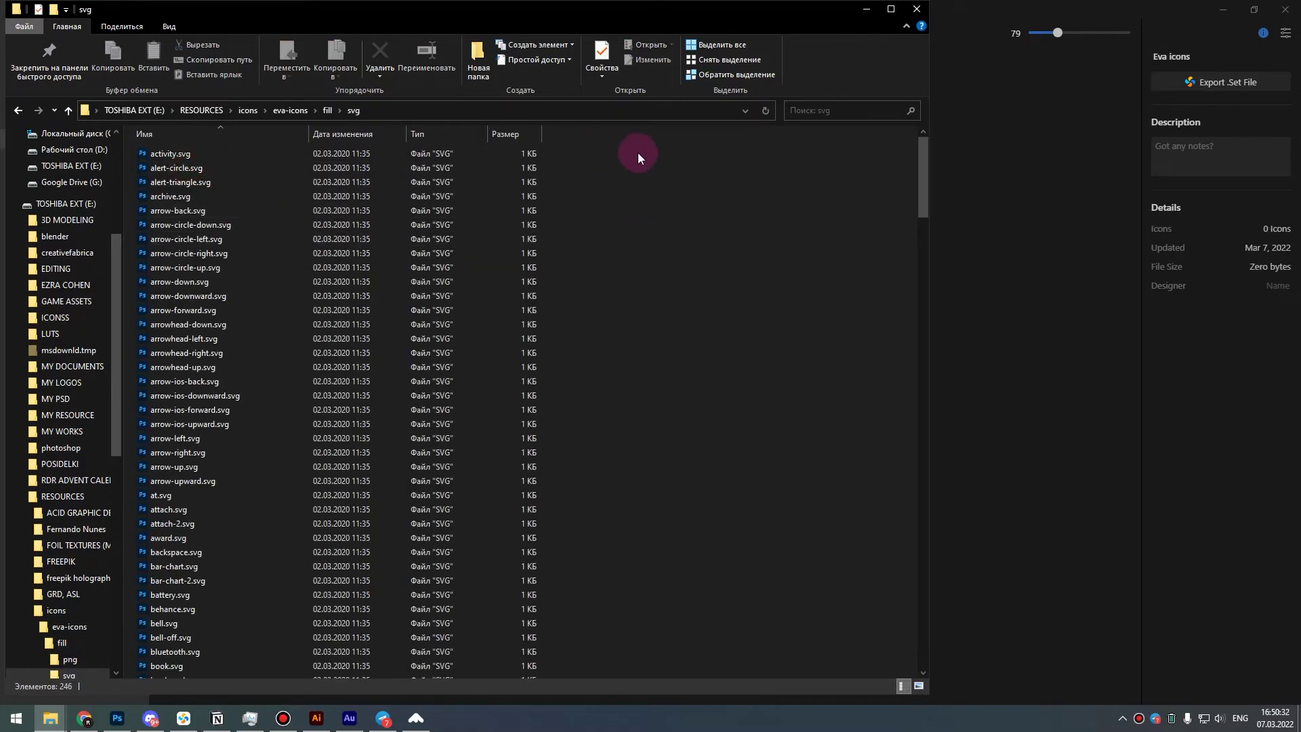
{"action": "left_click_drag", "start_coordinate": [637, 152], "coordinate": [418, 719]}
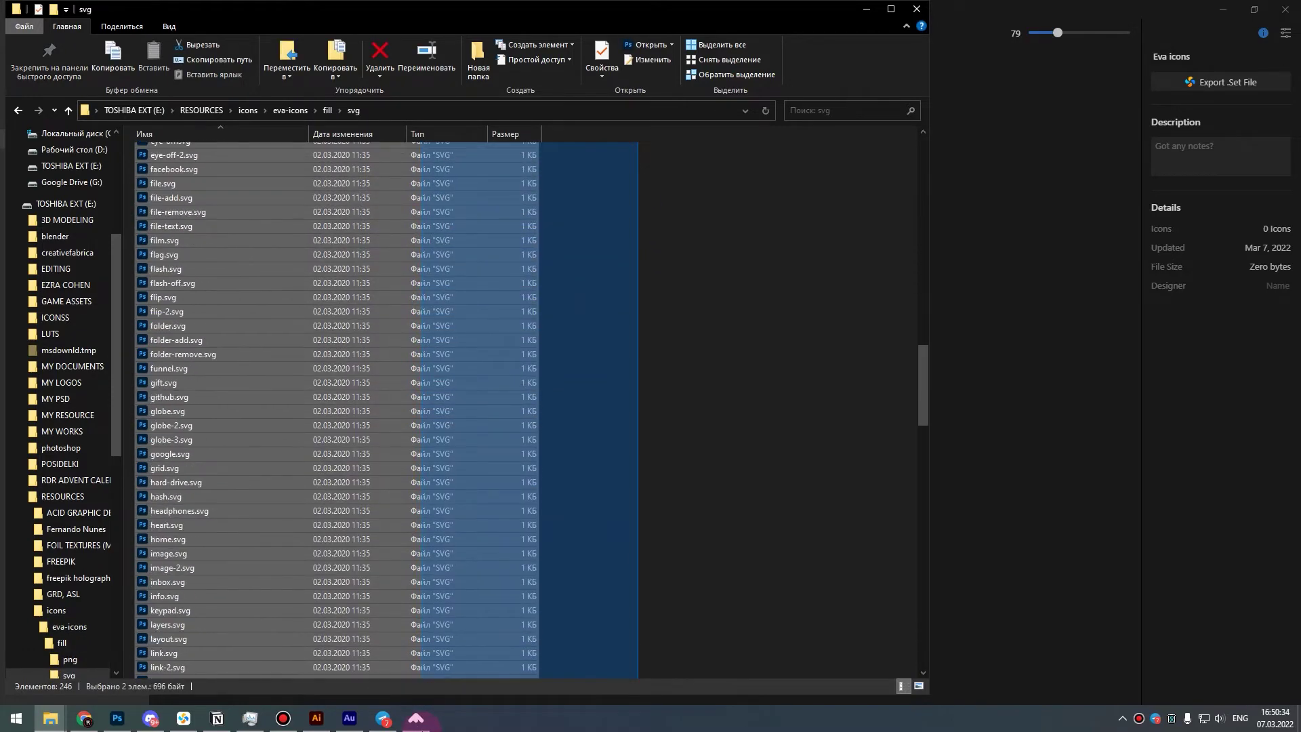
{"action": "mouse_move", "coordinate": [416, 719]}
{"action": "left_mouse_down"}
{"action": "mouse_move", "coordinate": [511, 419]}
{"action": "mouse_move", "coordinate": [981, 347]}
{"action": "left_mouse_up"}
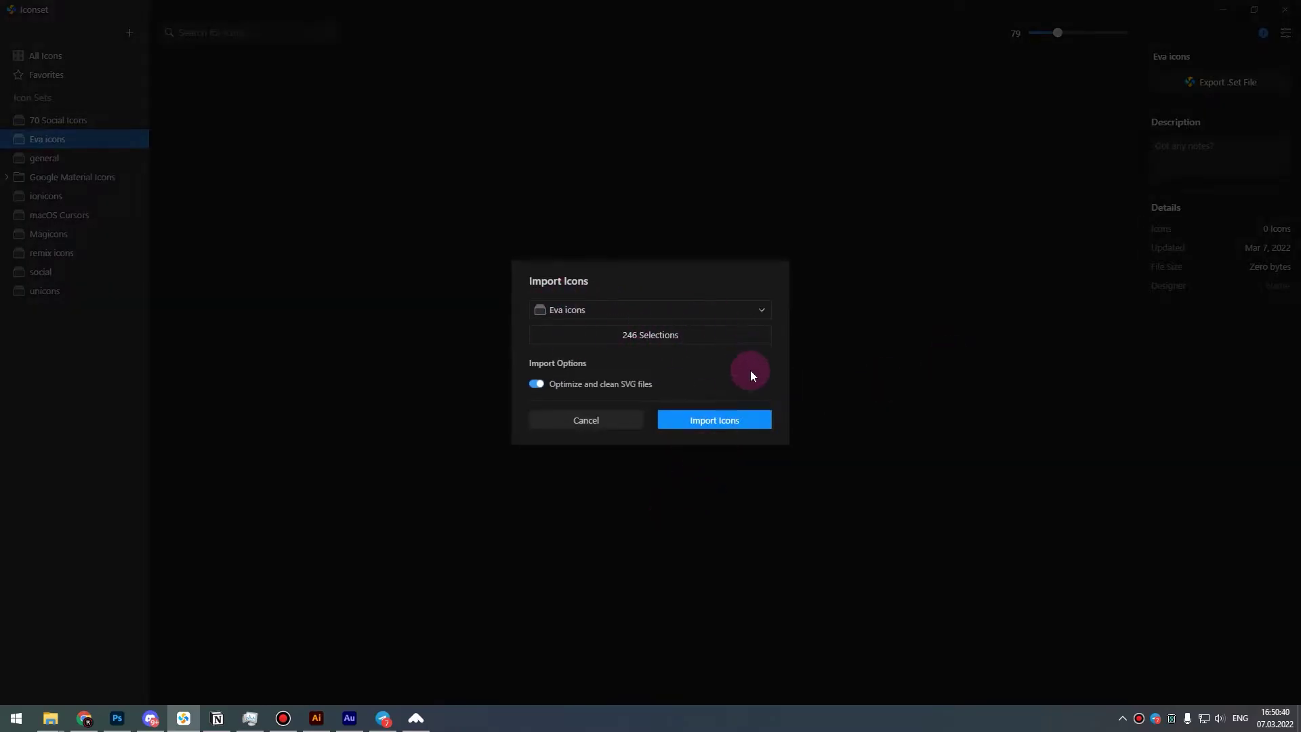
Import the 246 fill icons into Eva icons and return to File Explorer's fill folder.
{"action": "left_click", "coordinate": [728, 420]}
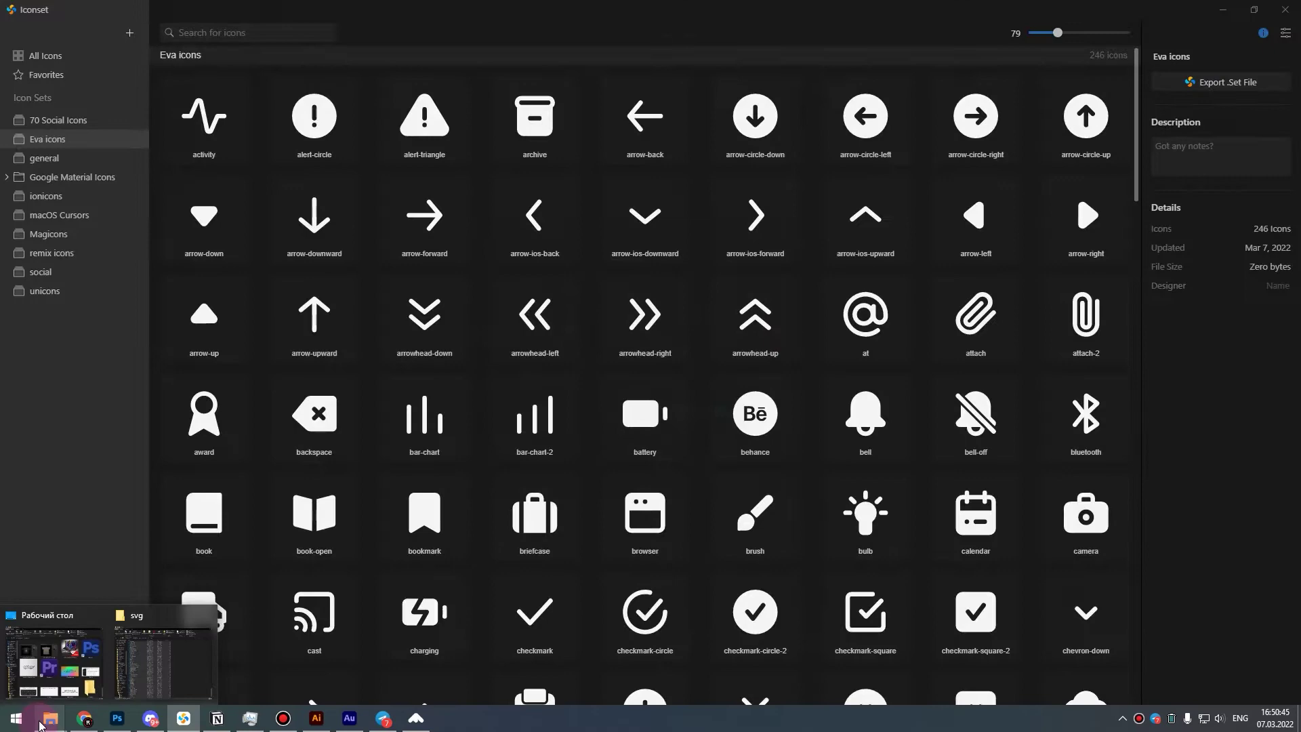
{"action": "left_click", "coordinate": [50, 718]}
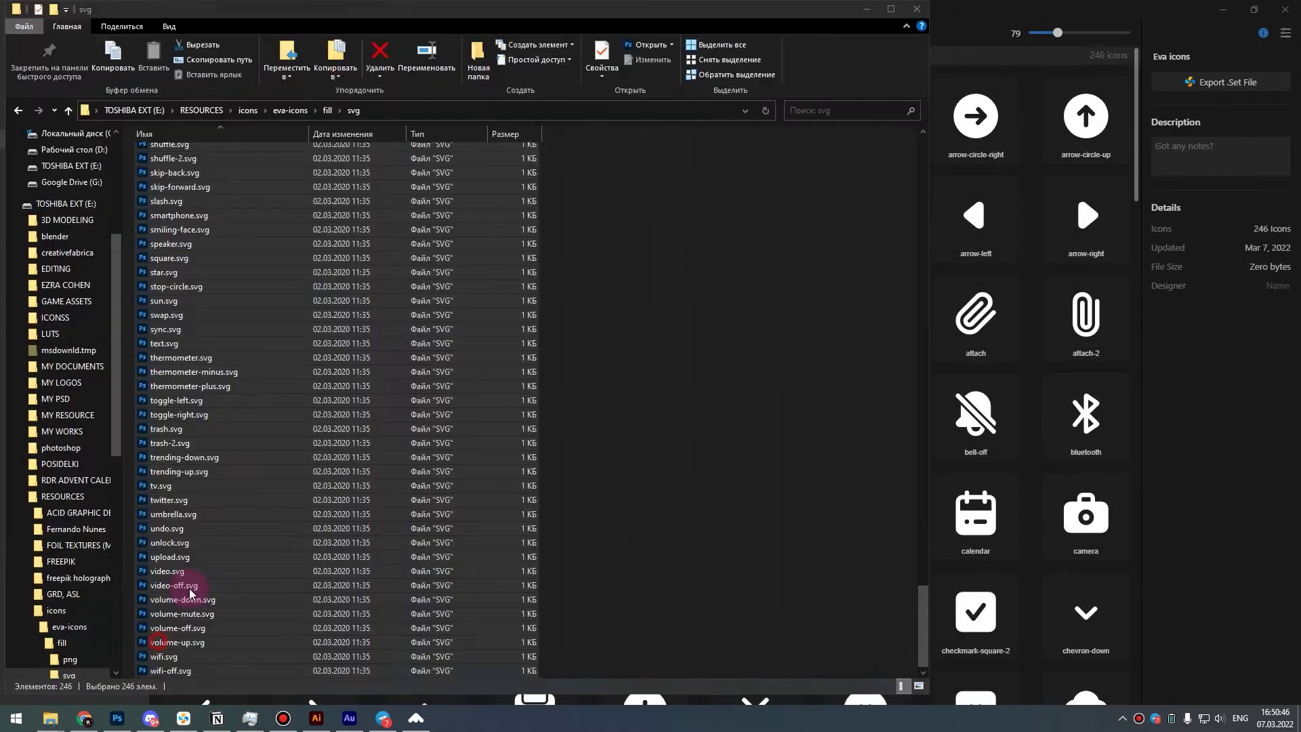
{"action": "left_click", "coordinate": [328, 110]}
Select all 244 SVGs in eva-icons > outline > svg and drag them into Iconset.
{"action": "double_click", "coordinate": [226, 156]}
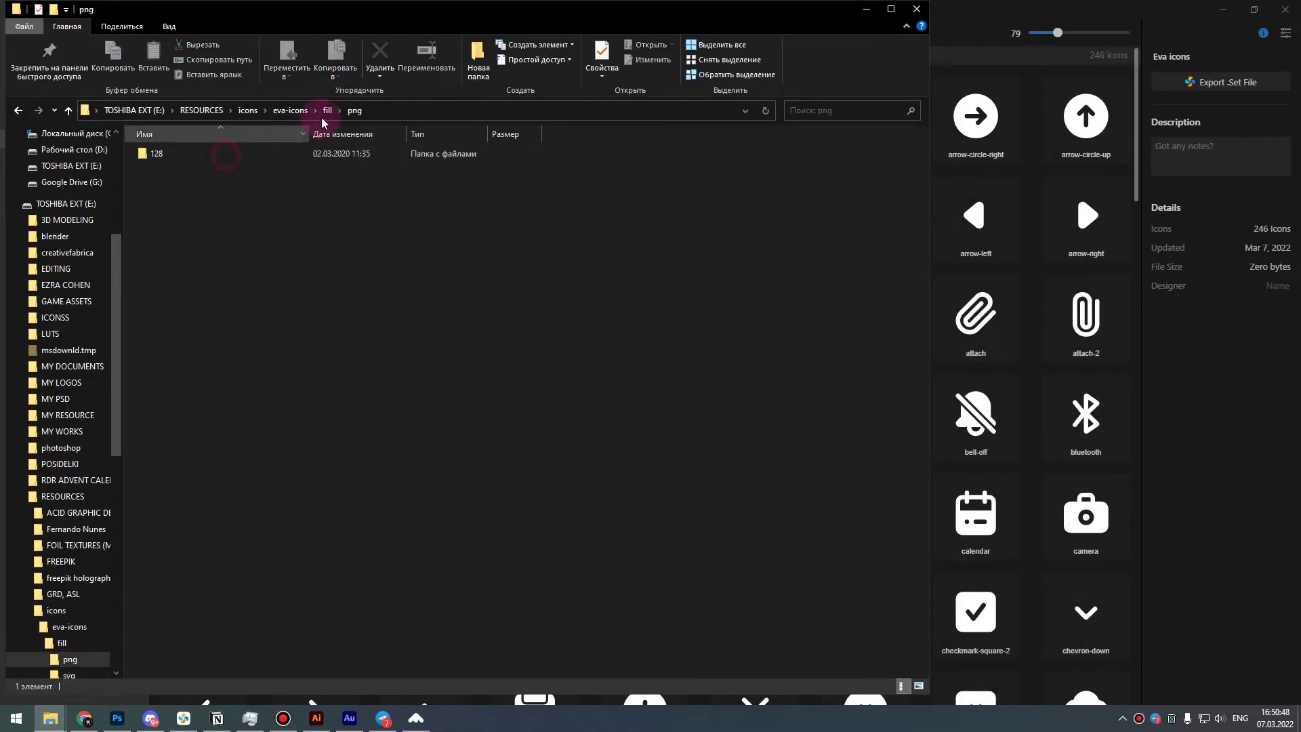
{"action": "left_click", "coordinate": [290, 109]}
{"action": "double_click", "coordinate": [197, 167]}
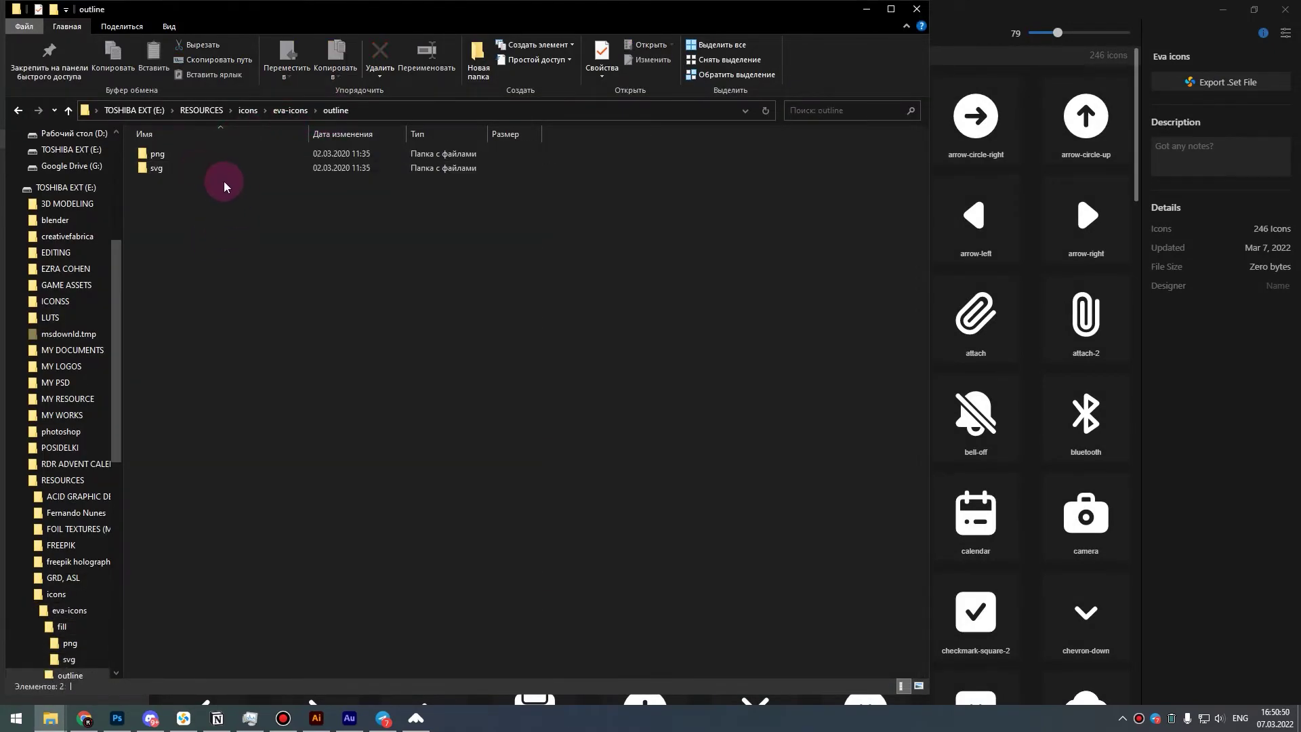
{"action": "double_click", "coordinate": [224, 168]}
{"action": "left_click", "coordinate": [480, 152]}
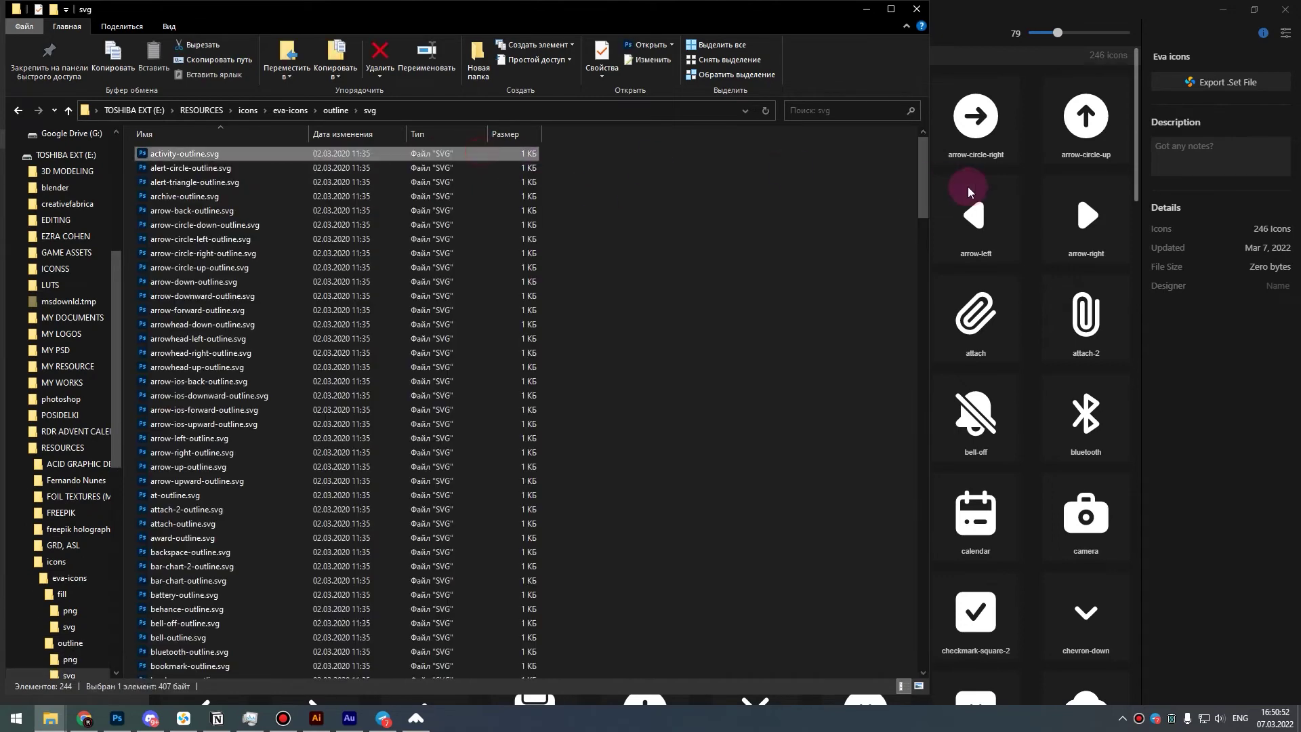
{"action": "left_click_drag", "start_coordinate": [923, 176], "coordinate": [922, 653]}
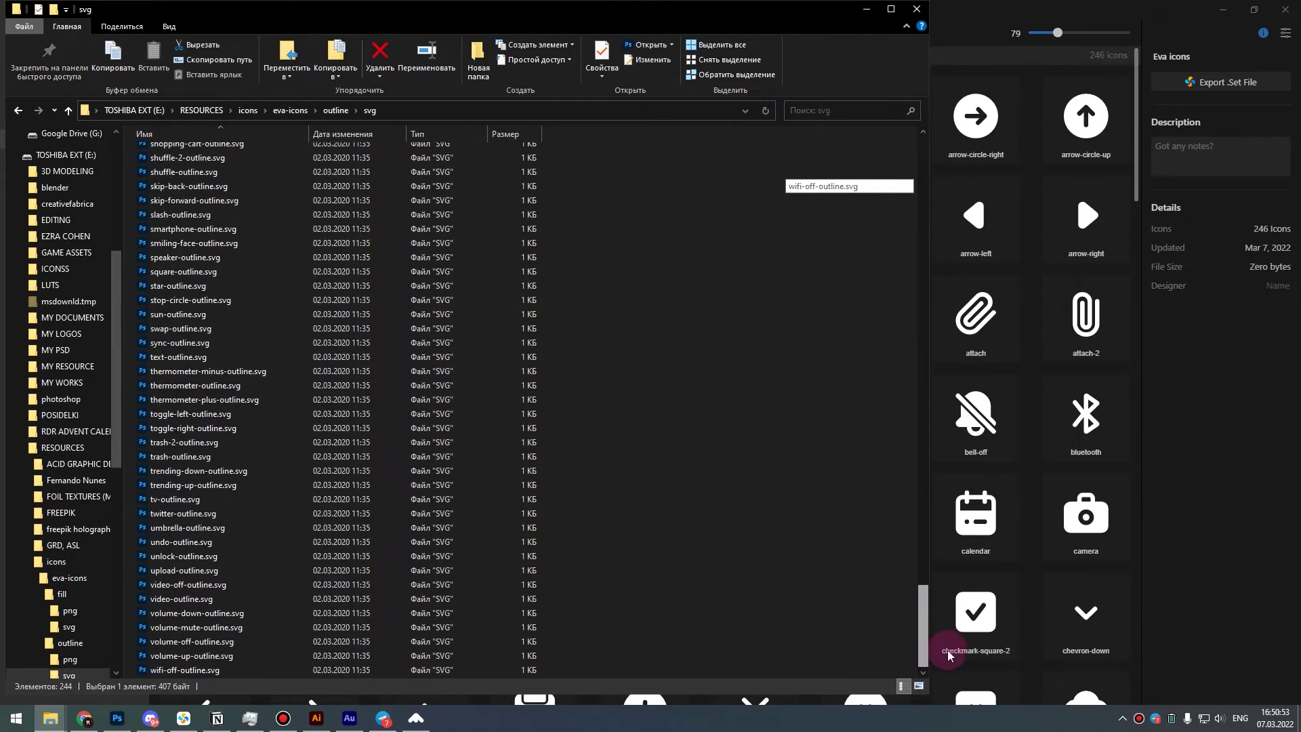
{"action": "left_click", "coordinate": [332, 671], "text": "shift"}
{"action": "left_click_drag", "start_coordinate": [333, 670], "coordinate": [925, 433]}
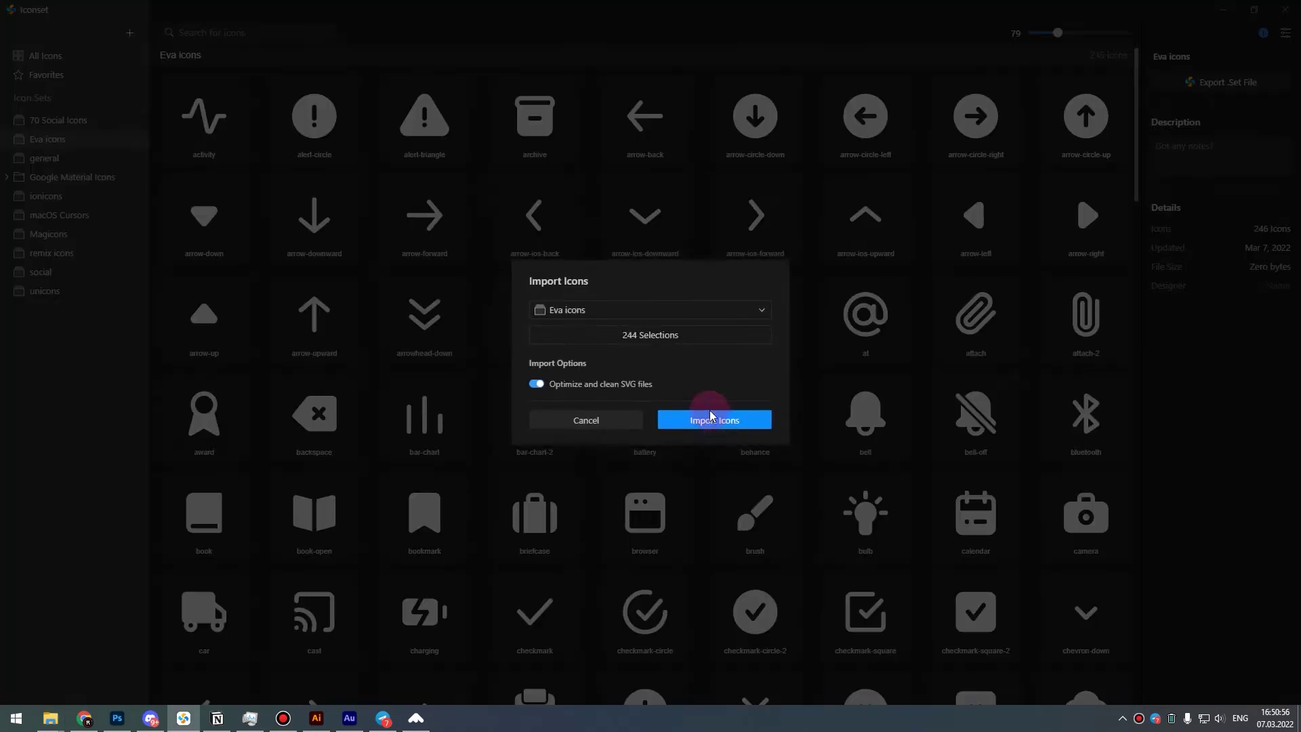
Import the 244 outline icons, bringing Eva icons to 490 icons.
{"action": "left_click", "coordinate": [708, 422]}
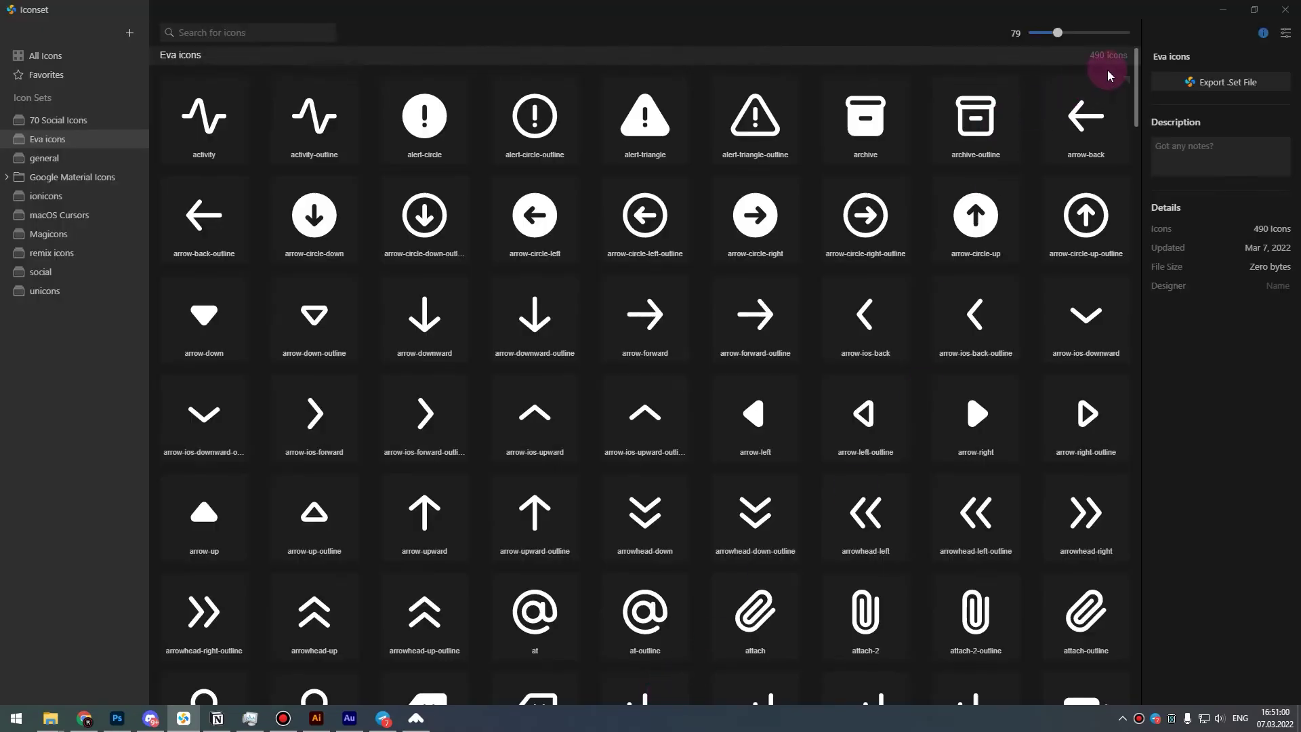
{"action": "mouse_move", "coordinate": [1136, 80]}
{"action": "left_mouse_down"}
{"action": "mouse_move", "coordinate": [1090, 608]}
{"action": "mouse_move", "coordinate": [1120, 65]}
{"action": "left_mouse_up"}
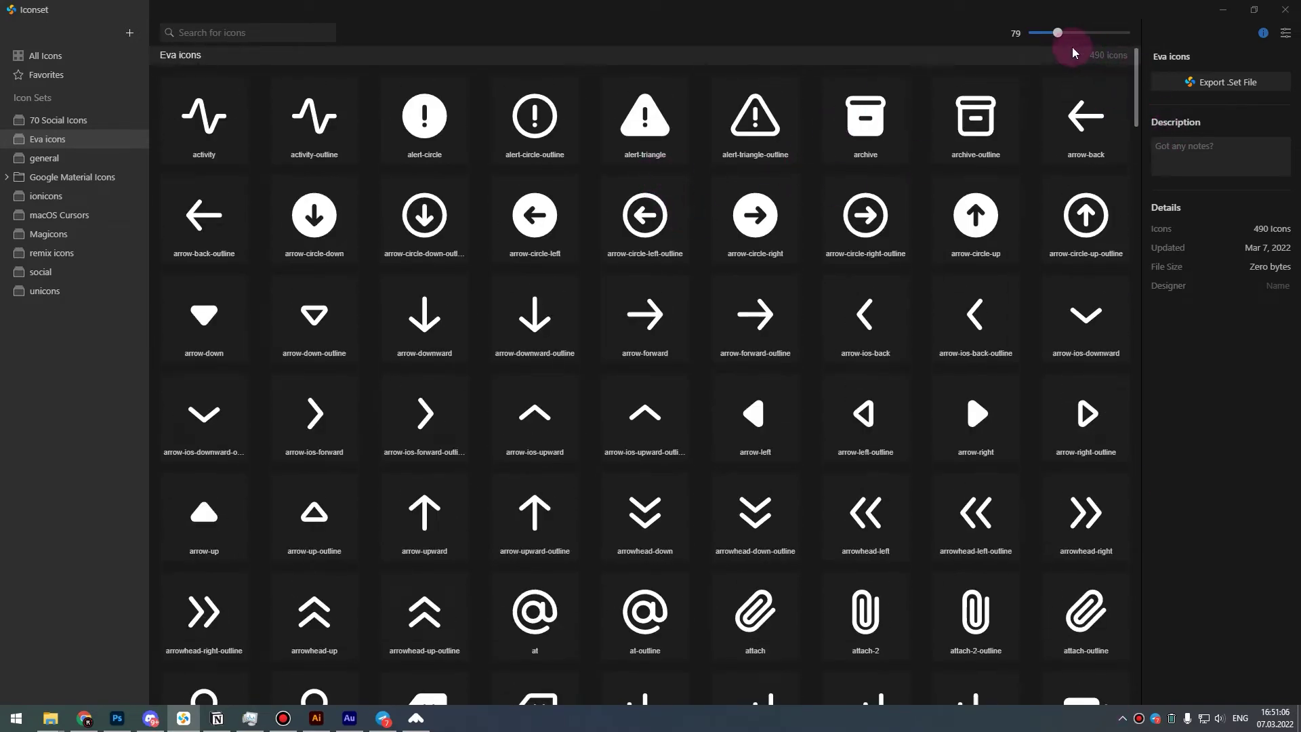
Preview the Eva icons at the maximum size 256, scroll the grid, then shrink previews to 48.
{"action": "left_click_drag", "start_coordinate": [1060, 31], "coordinate": [1160, 38]}
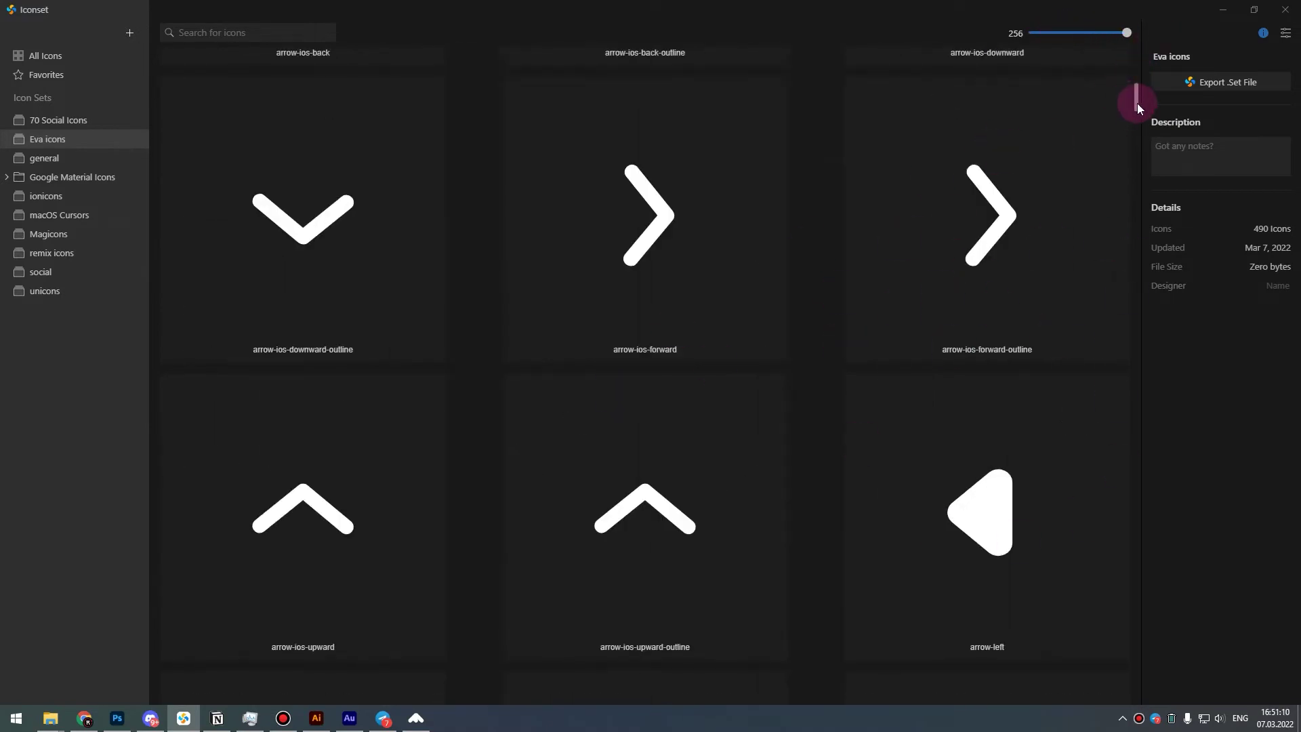
{"action": "left_click_drag", "start_coordinate": [1137, 103], "coordinate": [1121, 368]}
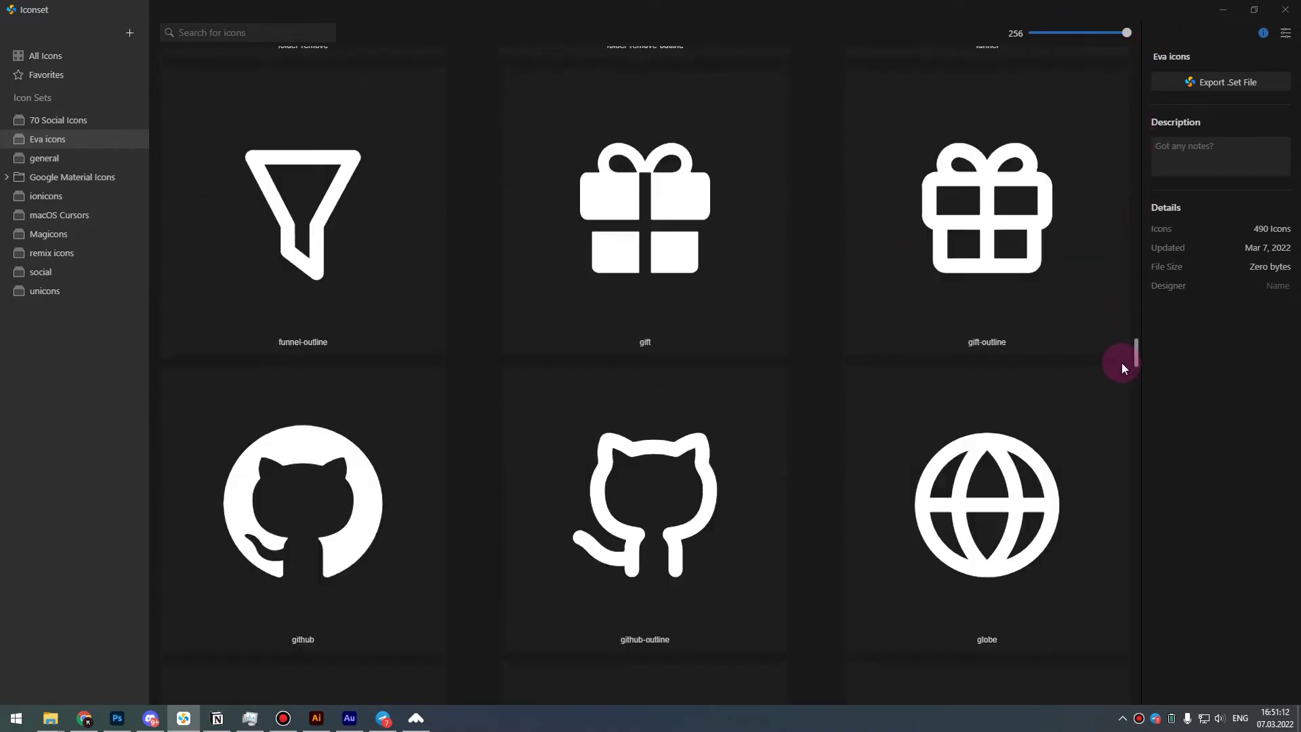
{"action": "scroll", "coordinate": [1121, 368], "scroll_direction": "down", "scroll_amount": 3}
{"action": "mouse_move", "coordinate": [1061, 38]}
{"action": "left_mouse_down"}
{"action": "mouse_move", "coordinate": [1018, 40]}
{"action": "mouse_move", "coordinate": [1045, 32]}
{"action": "left_mouse_up"}
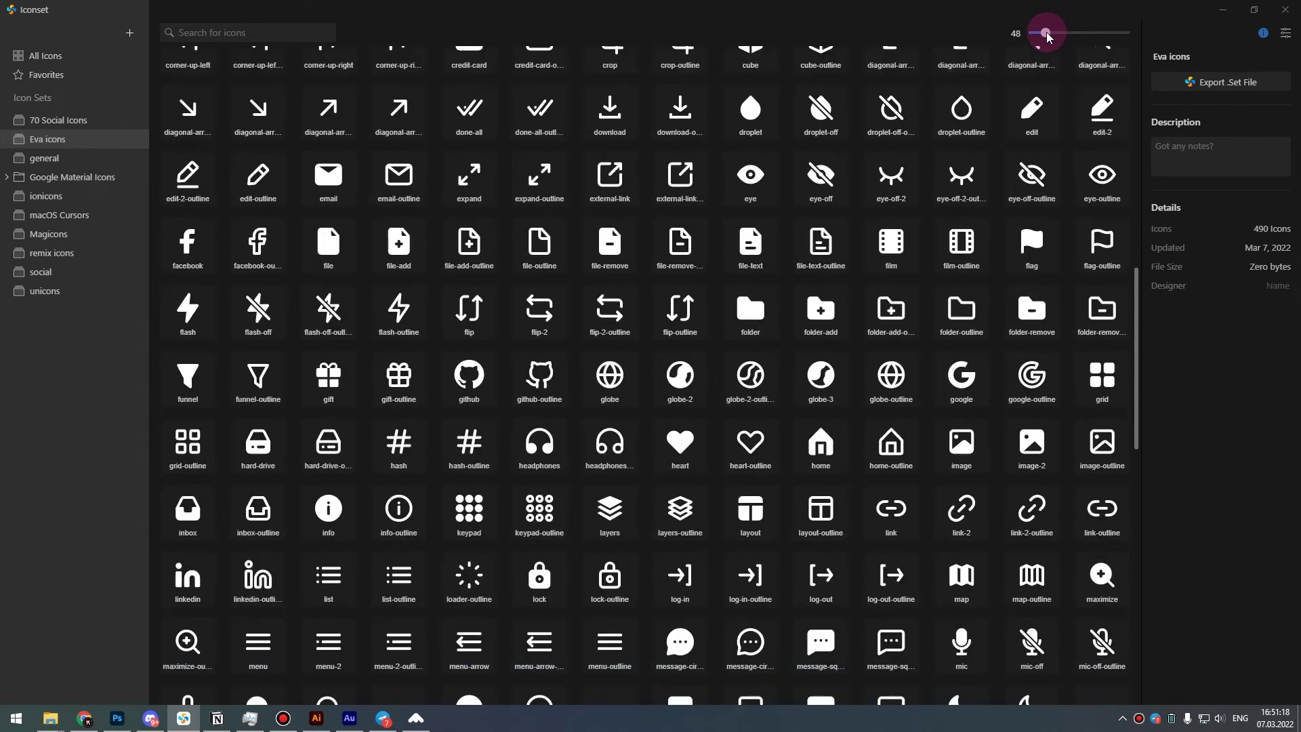
{"action": "scroll", "coordinate": [721, 517], "scroll_direction": "up", "scroll_amount": 1}
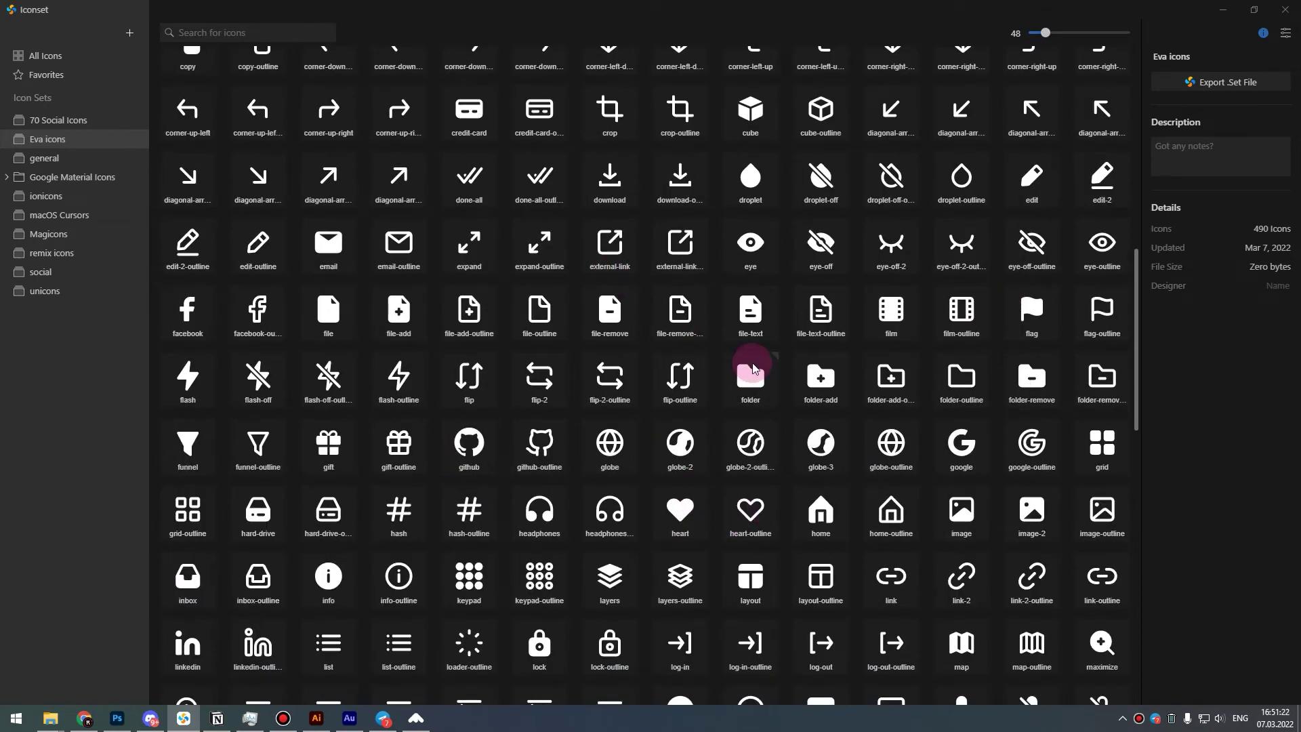
Select the external-link icon and try Copy, Copy SVG Code and Copy Base64 Code.
{"action": "left_click", "coordinate": [607, 259]}
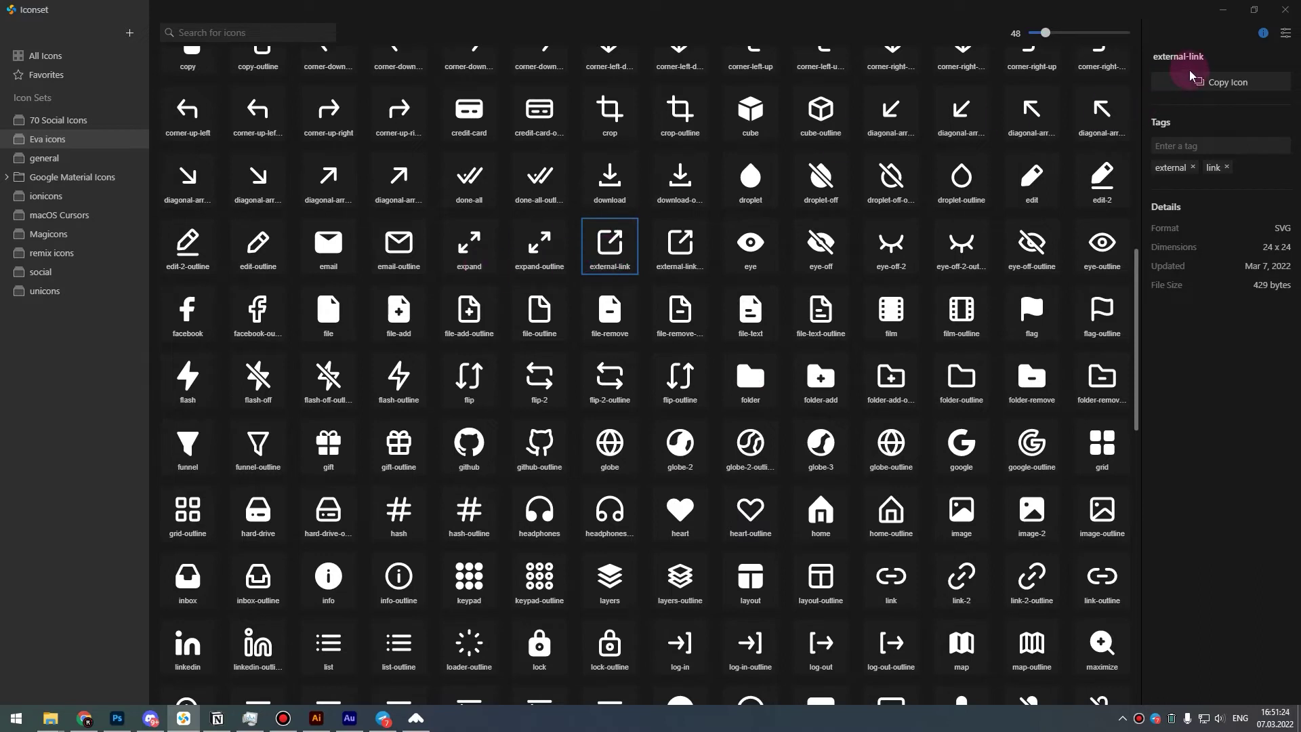
{"action": "left_click", "coordinate": [1217, 88]}
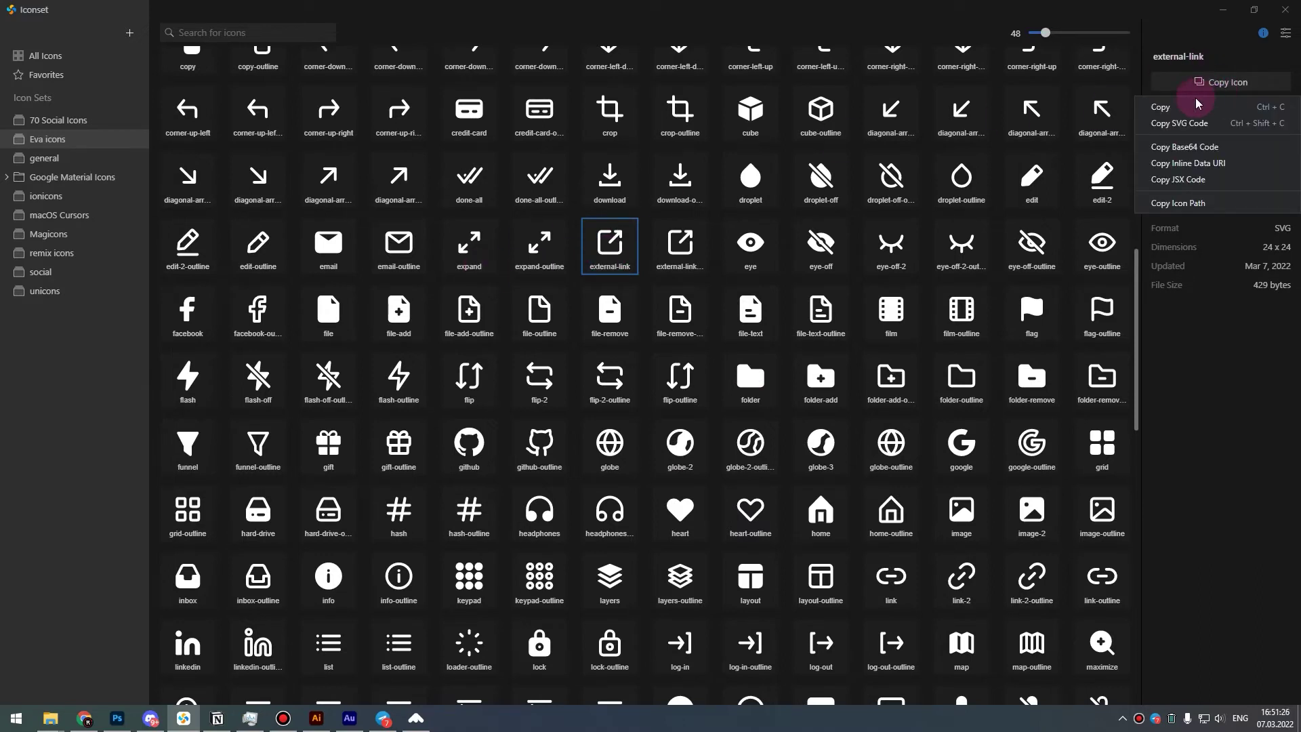
{"action": "left_click", "coordinate": [1201, 107]}
{"action": "left_click", "coordinate": [1240, 122]}
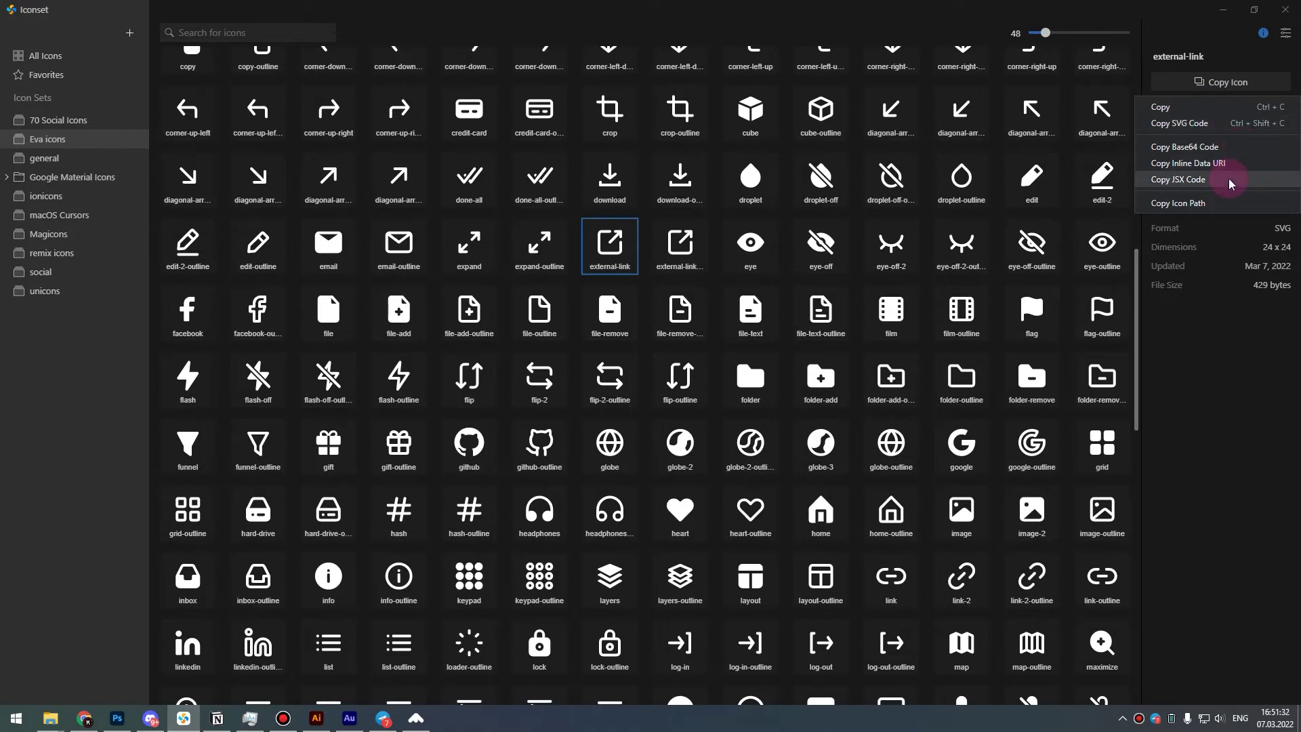
{"action": "left_click", "coordinate": [1232, 152]}
{"action": "left_click", "coordinate": [1194, 204]}
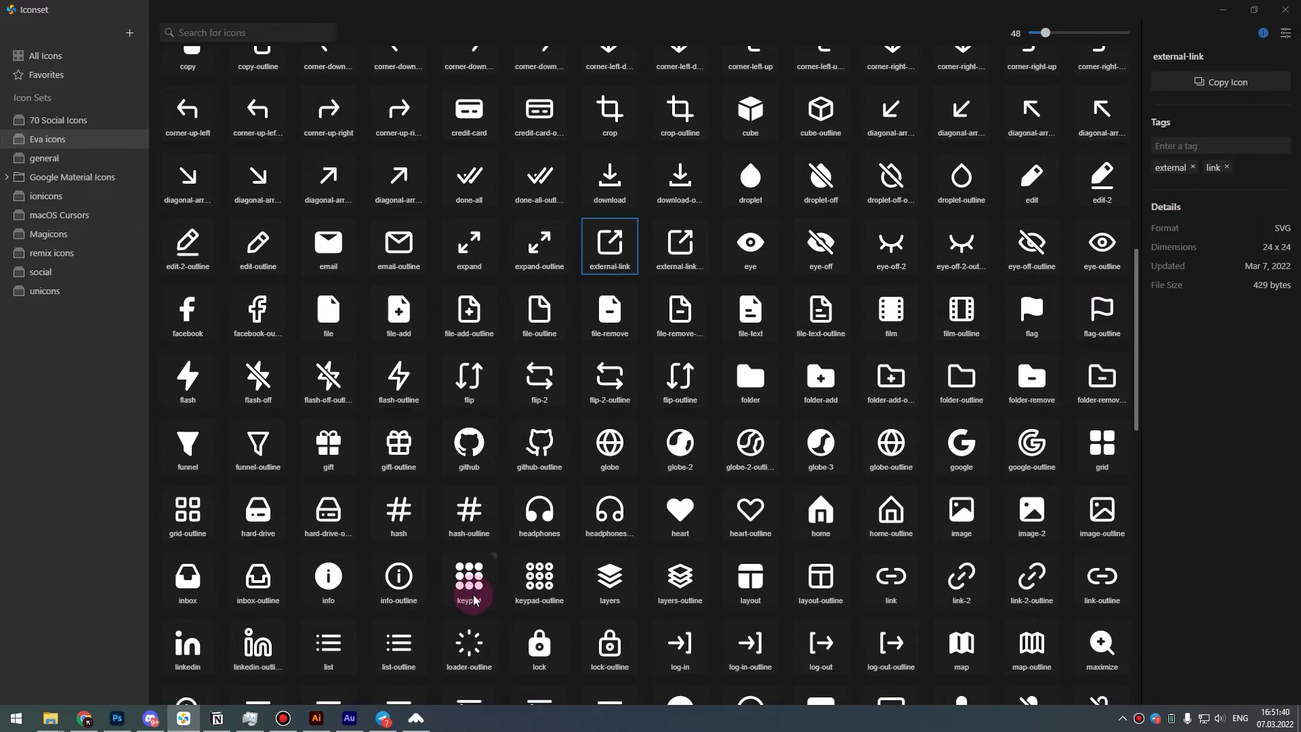
Paste the external-link icon's path text into Illustrator, enlarge it to read, then delete it.
{"action": "left_click", "coordinate": [315, 718]}
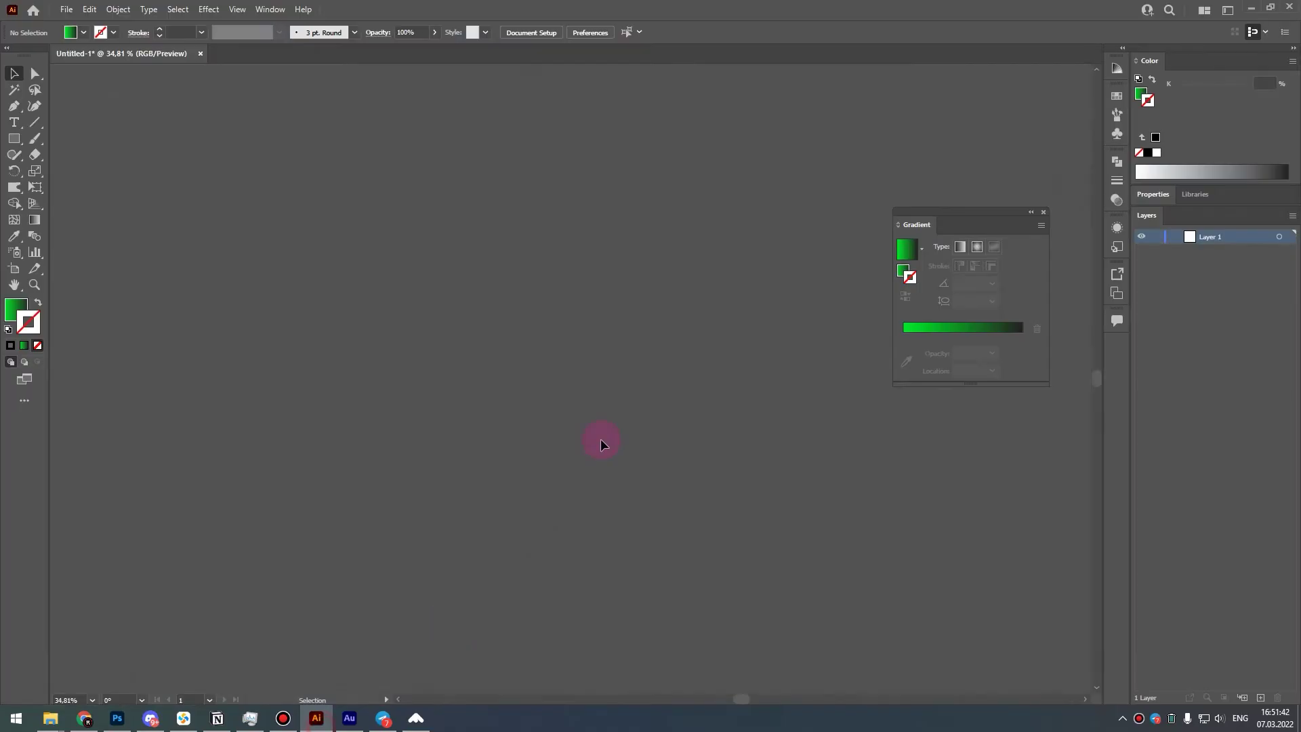
{"action": "key", "text": "ctrl+v"}
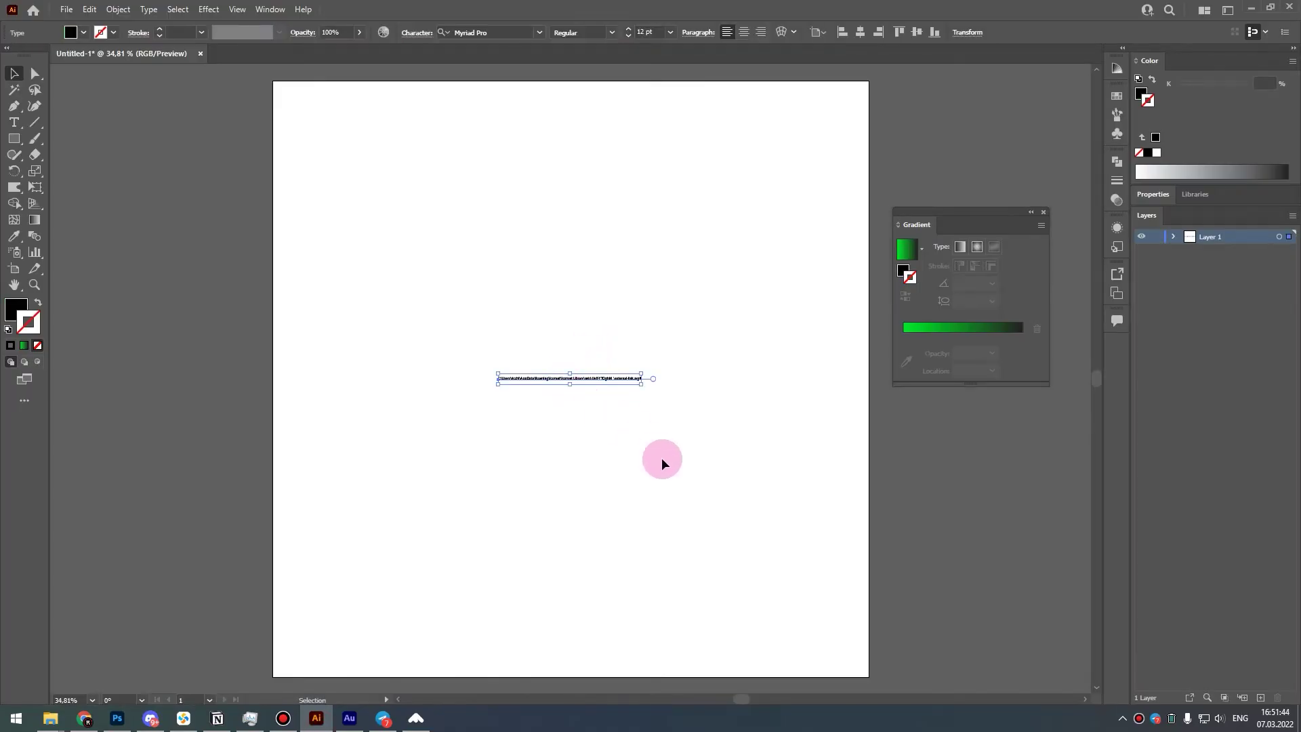
{"action": "mouse_move", "coordinate": [640, 384]}
{"action": "left_mouse_down"}
{"action": "mouse_move", "coordinate": [720, 380]}
{"action": "mouse_move", "coordinate": [562, 383]}
{"action": "left_mouse_up"}
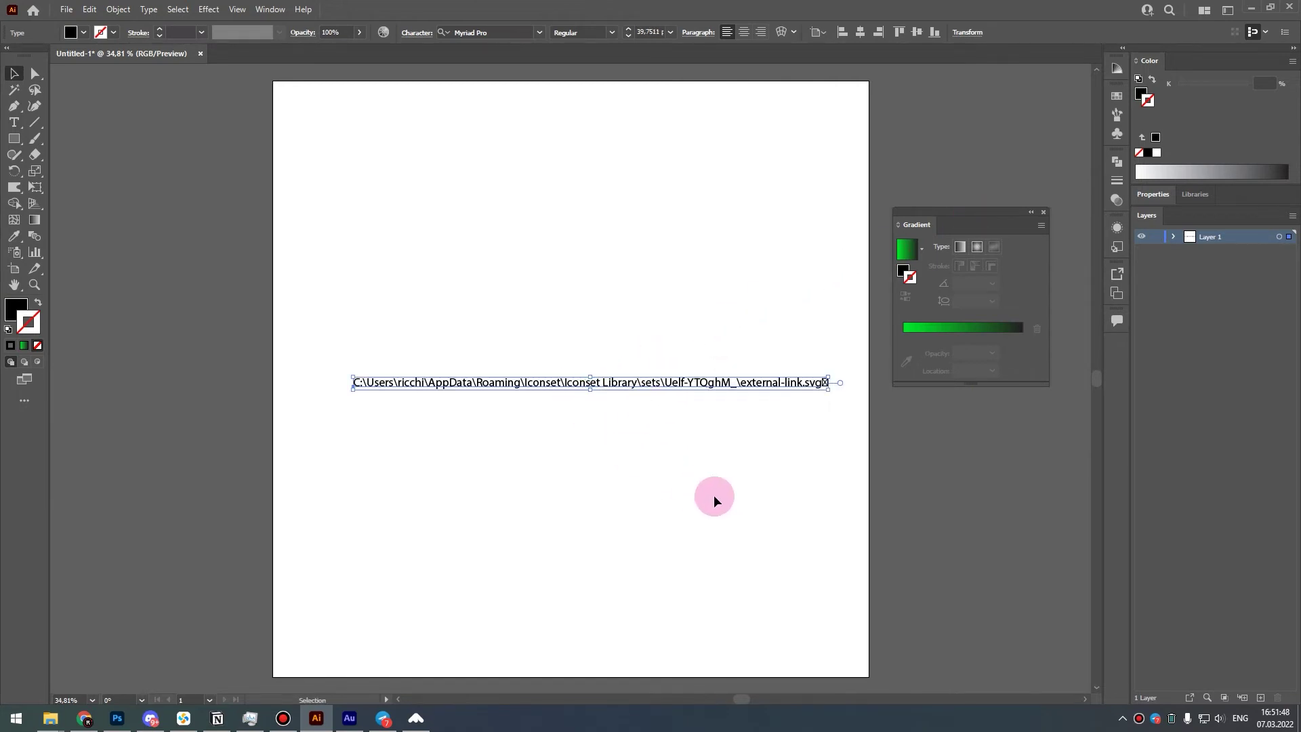
{"action": "left_click", "coordinate": [712, 474]}
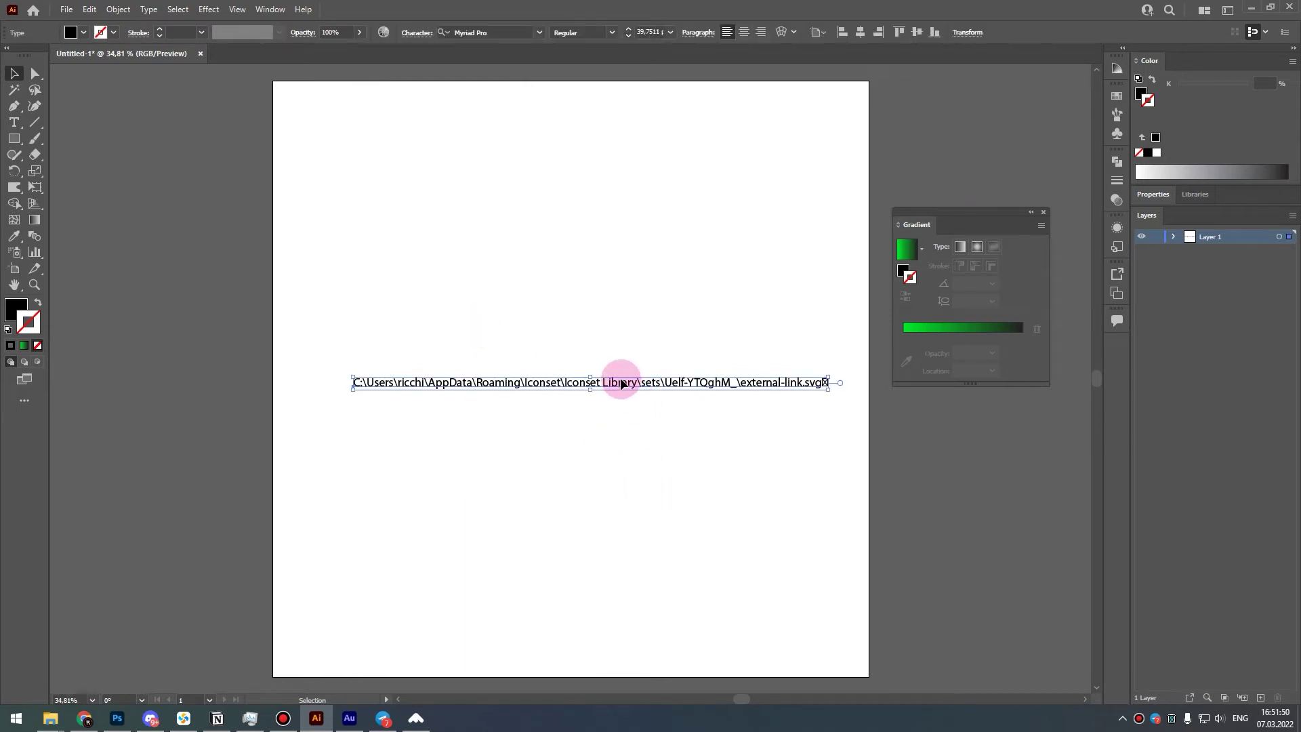
{"action": "left_click_drag", "start_coordinate": [616, 380], "coordinate": [548, 356]}
{"action": "left_click_drag", "start_coordinate": [752, 357], "coordinate": [840, 357]}
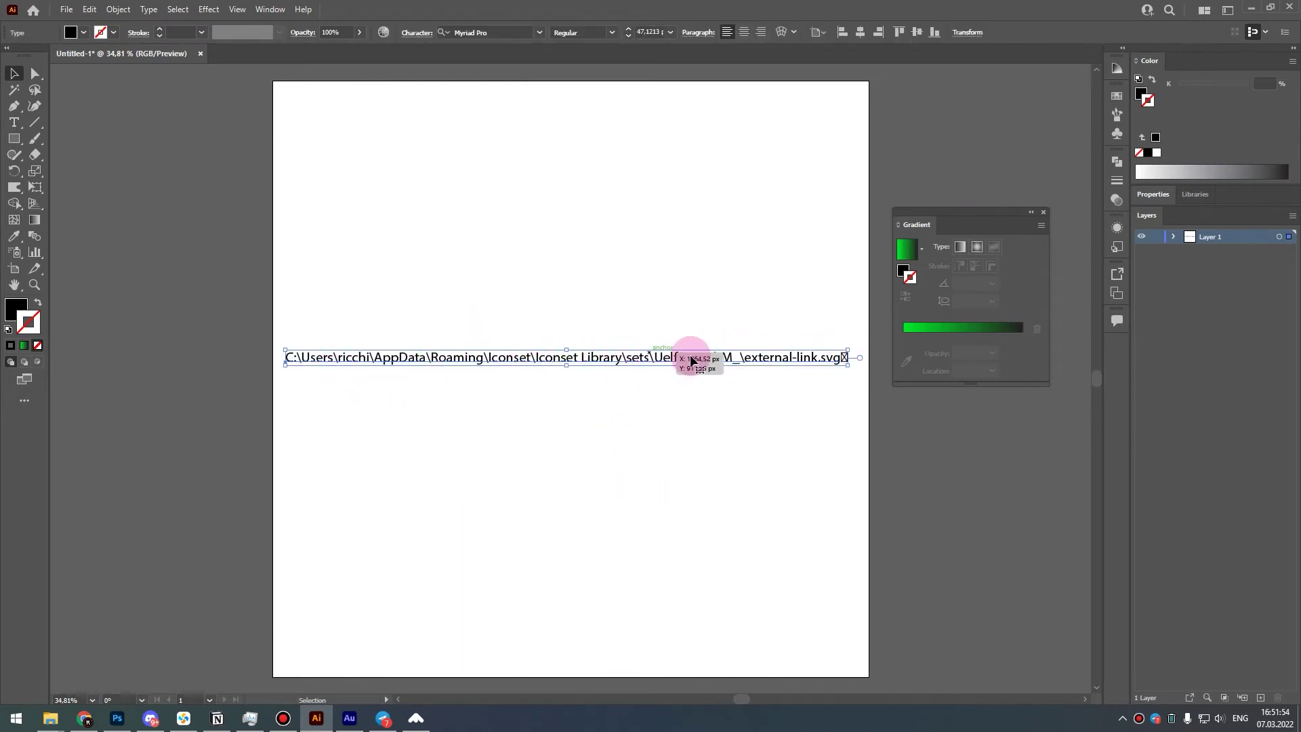
{"action": "key", "text": "Delete"}
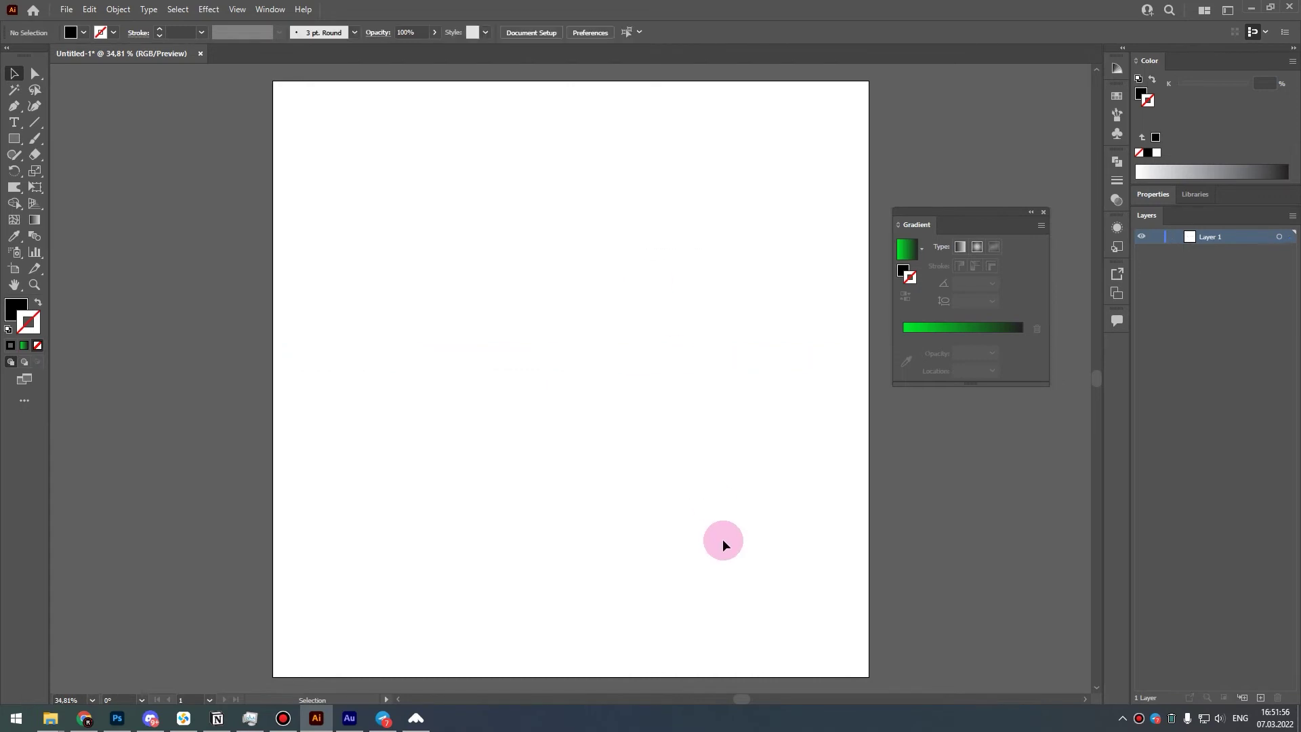
{"action": "left_click", "coordinate": [437, 722]}
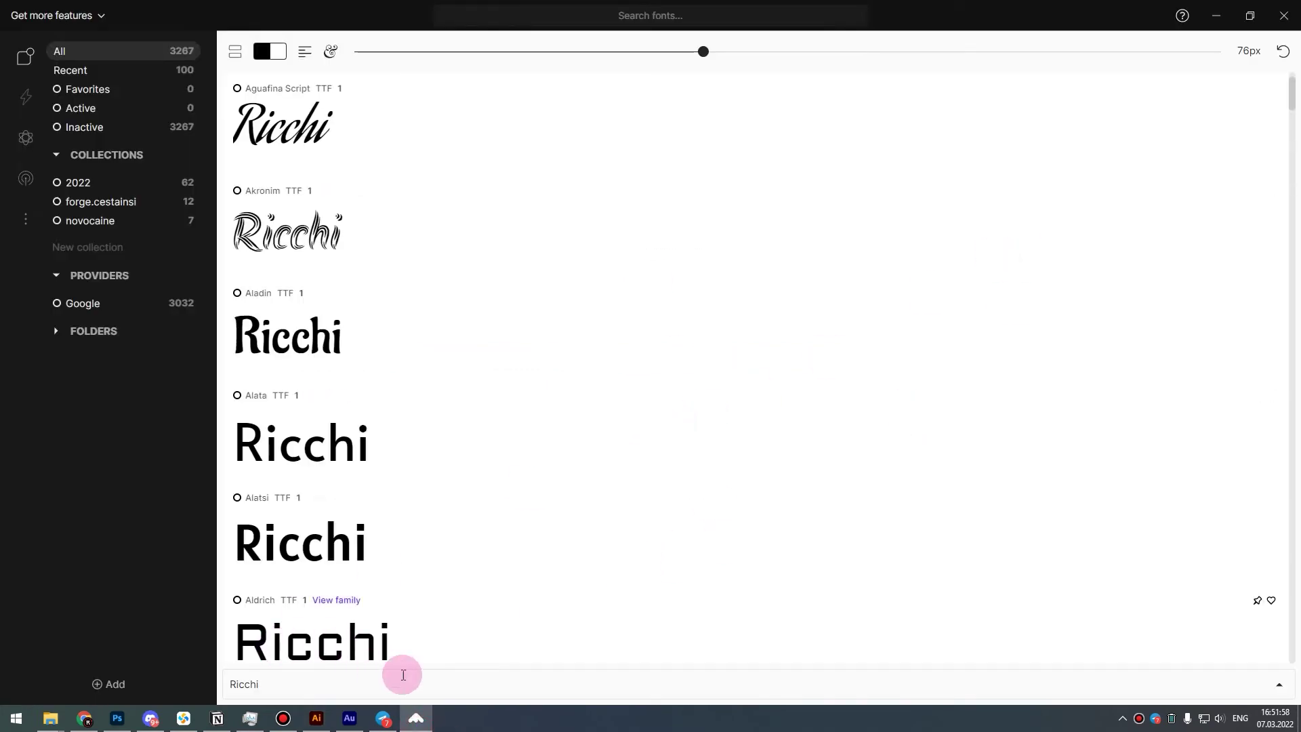
Back in Iconset, copy the external-link icon using the Copy Icon options.
{"action": "left_click", "coordinate": [416, 718]}
{"action": "left_click", "coordinate": [183, 718]}
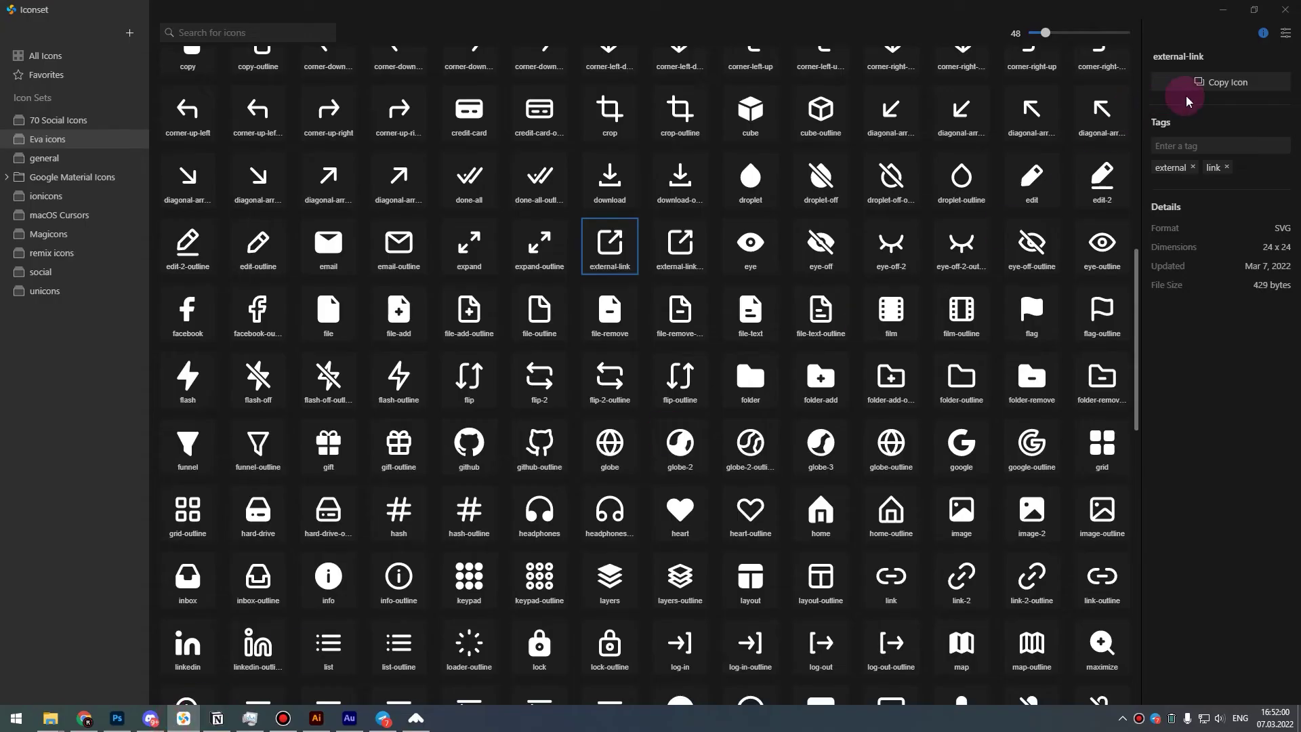
{"action": "left_click", "coordinate": [1228, 82]}
{"action": "left_click", "coordinate": [1184, 117]}
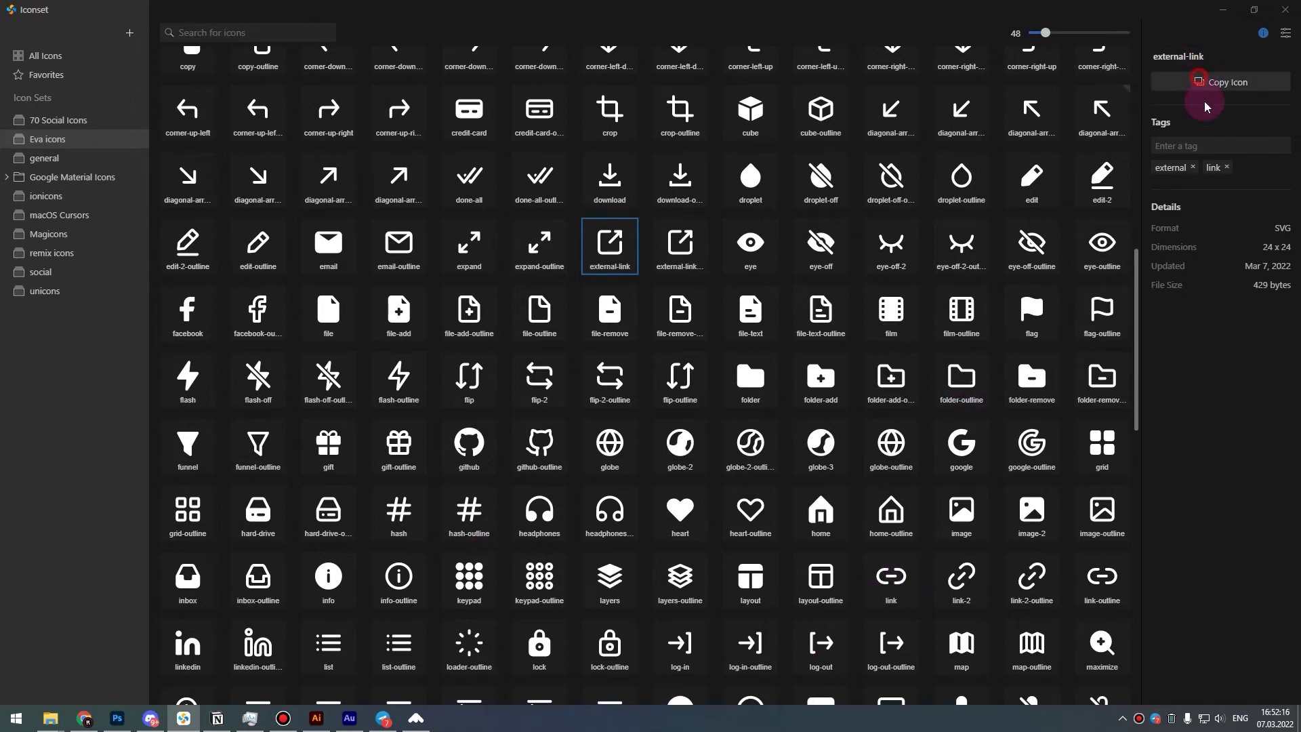
Copy the external-link icon again and paste it into the Illustrator document.
{"action": "left_click", "coordinate": [1220, 84]}
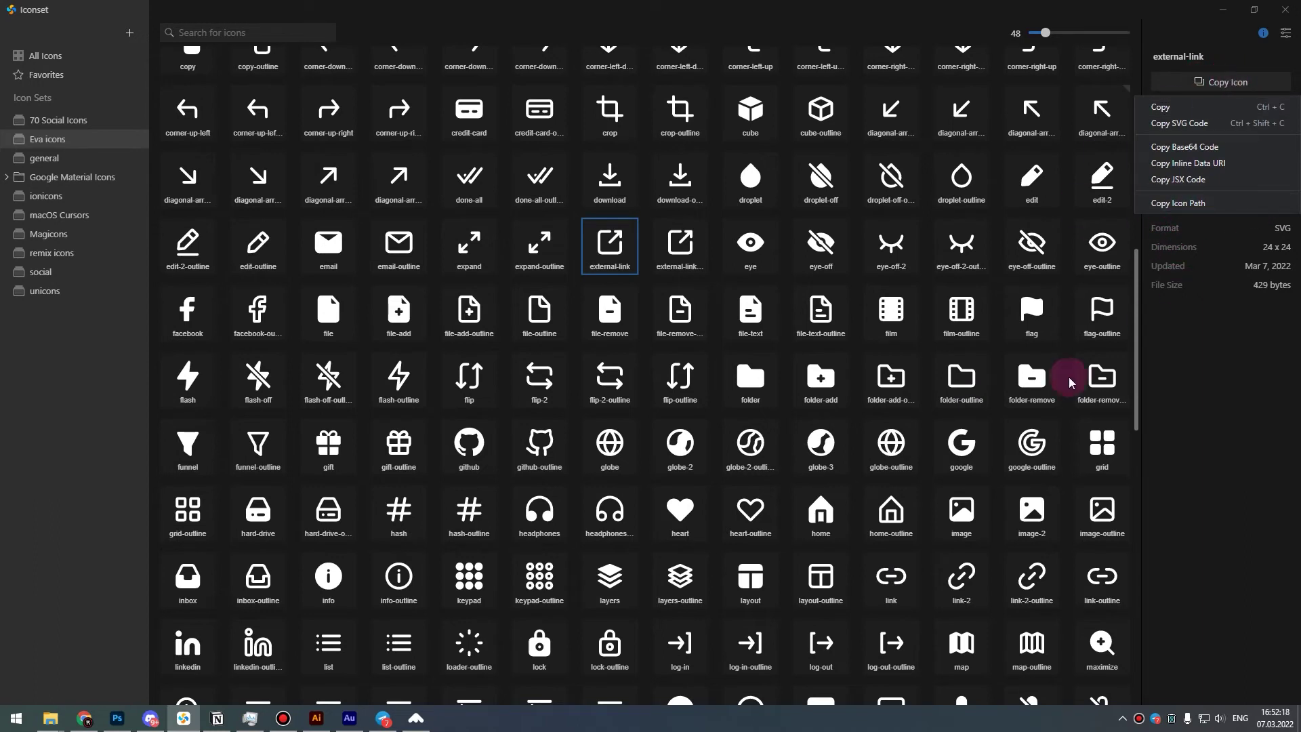
{"action": "left_click", "coordinate": [1181, 109]}
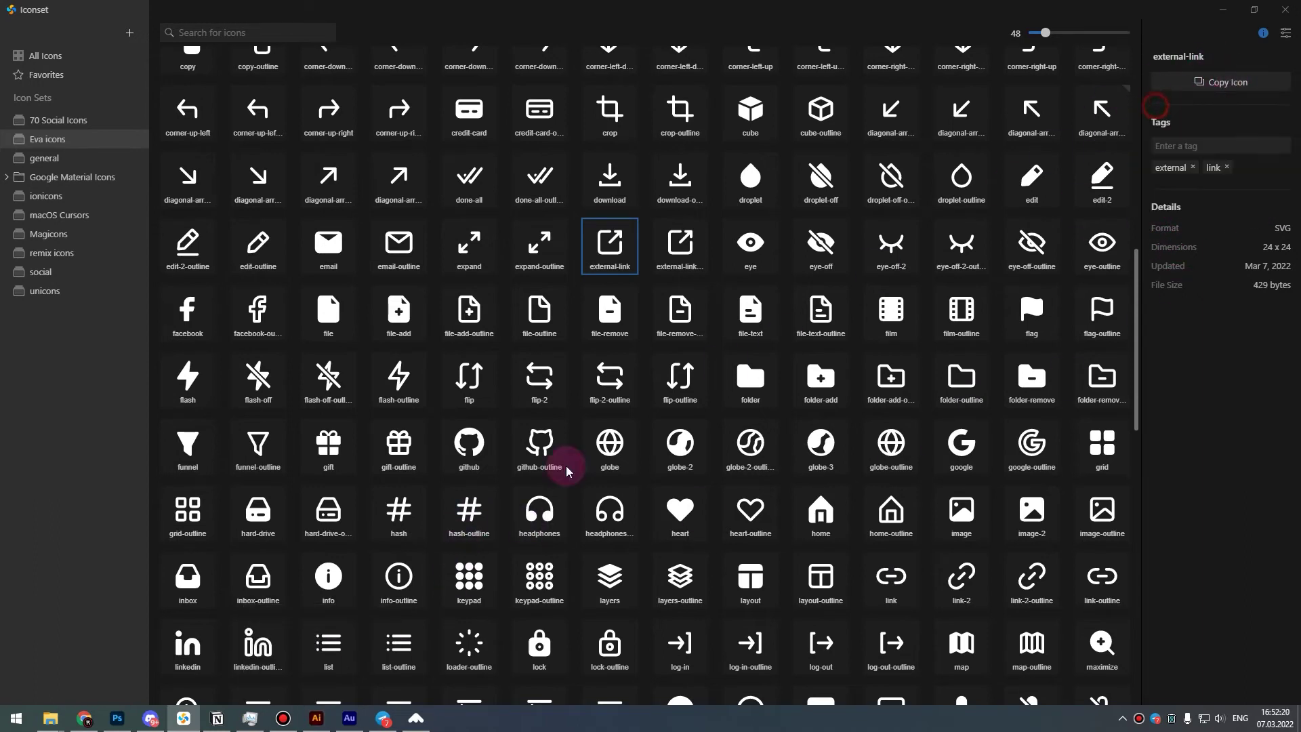
{"action": "left_click", "coordinate": [316, 718]}
{"action": "key", "text": "ctrl+v"}
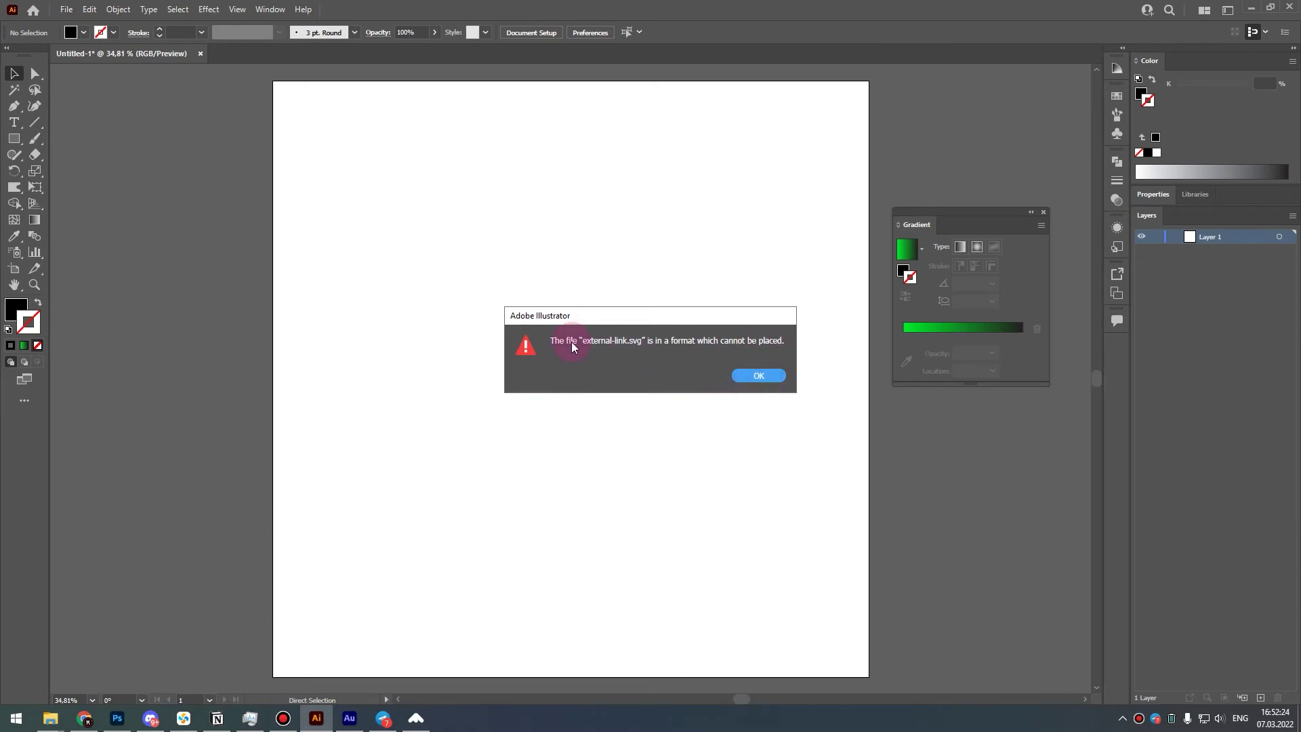
Dismiss Illustrator's external-link.svg cannot-be-placed warning and minimize Illustrator to return to Iconset.
{"action": "left_click_drag", "start_coordinate": [575, 313], "coordinate": [493, 226]}
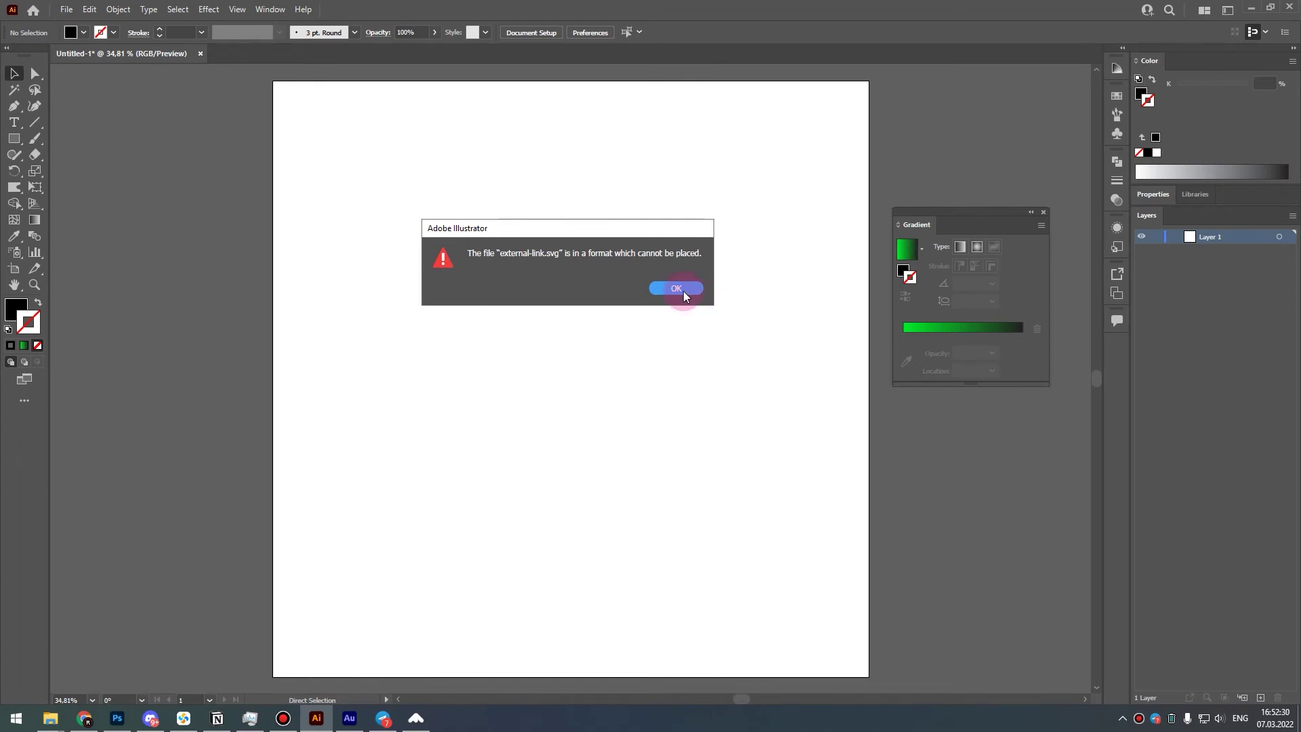
{"action": "left_click", "coordinate": [678, 289]}
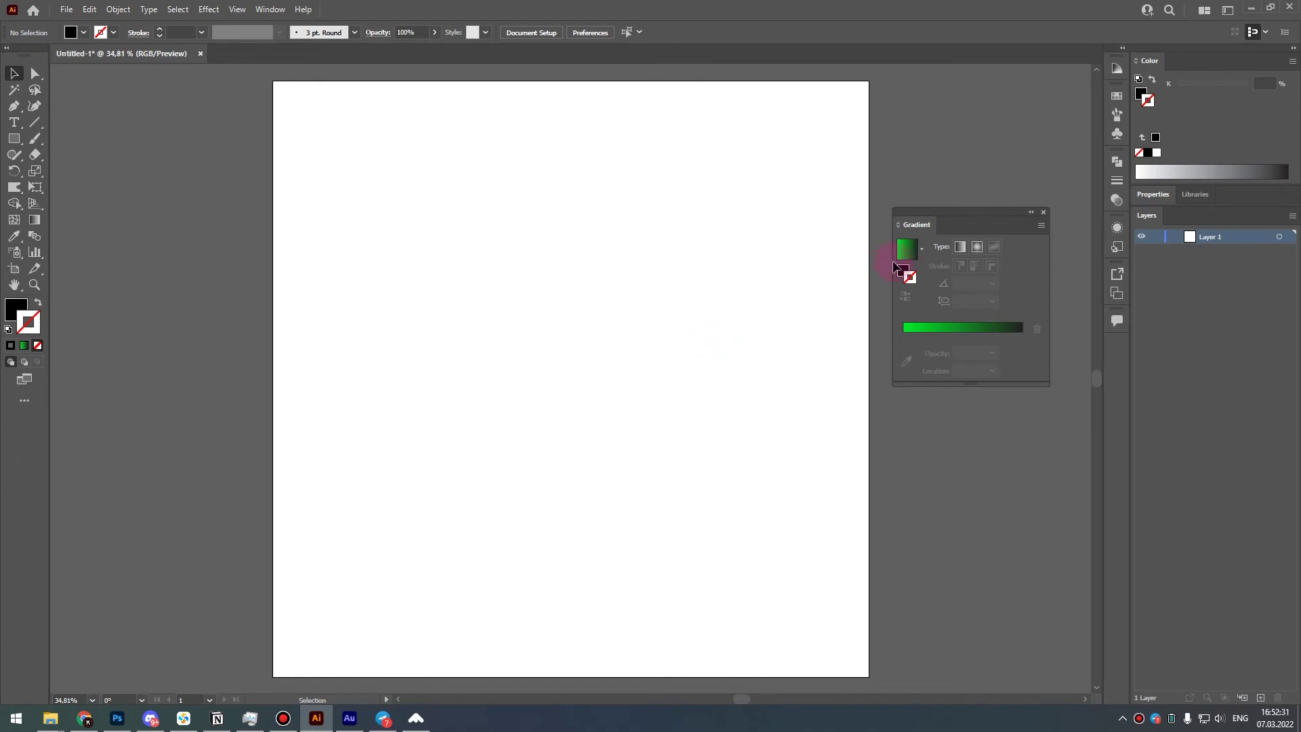
{"action": "left_click", "coordinate": [1252, 11]}
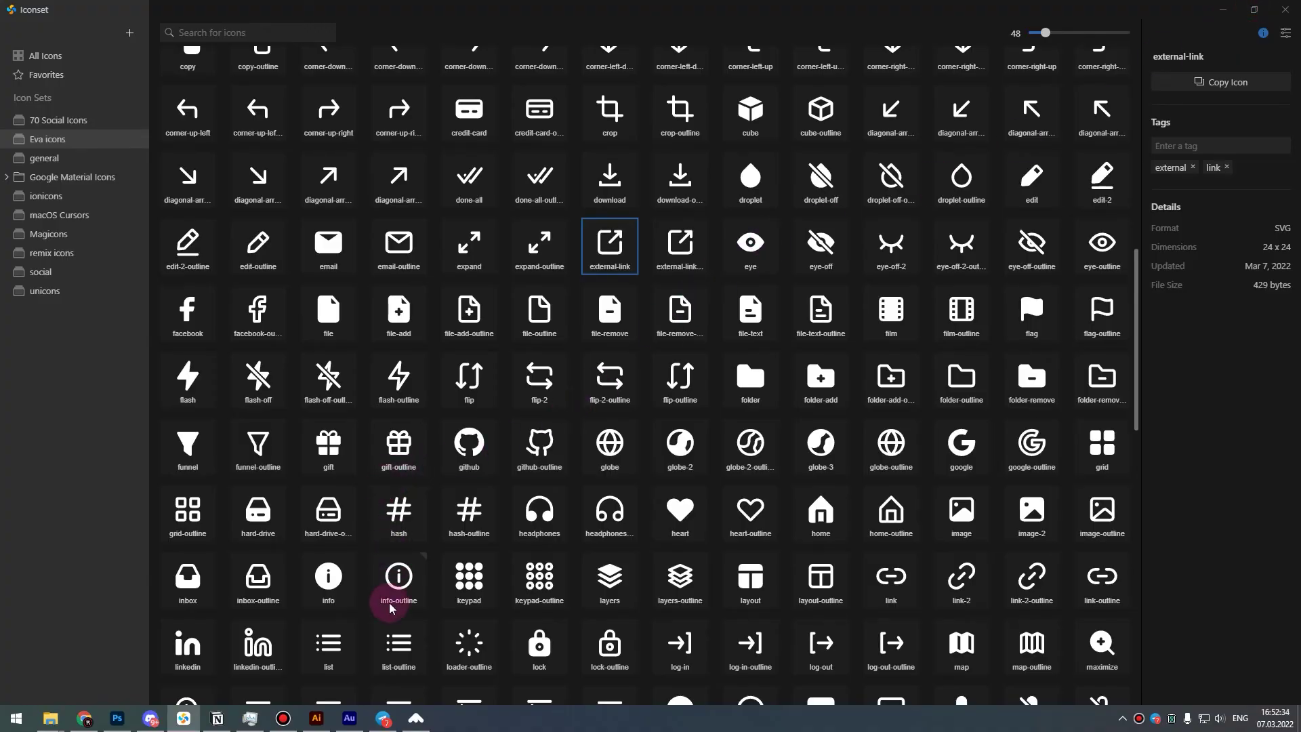
Browse All Icons, Favorites and 70 Social Icons, ending on Google Material Icons' 426 action icons.
{"action": "left_click", "coordinate": [167, 657]}
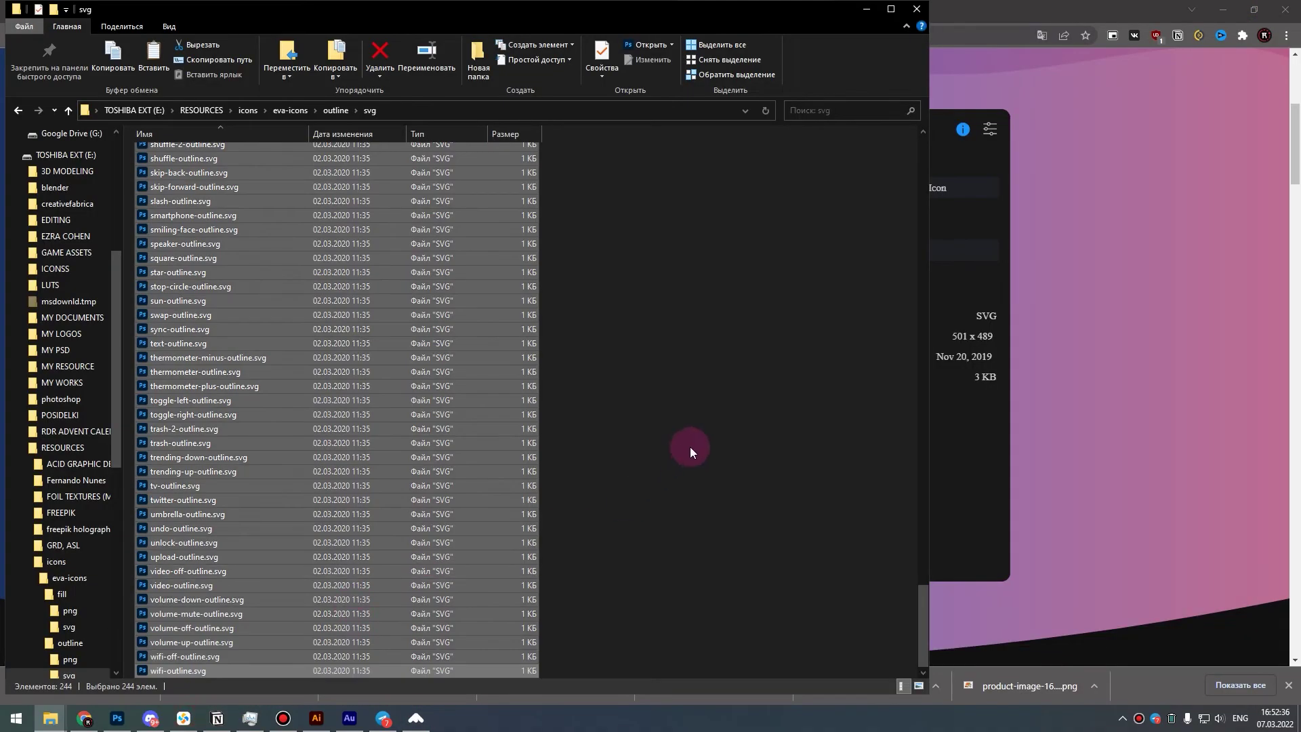
{"action": "left_click", "coordinate": [183, 718]}
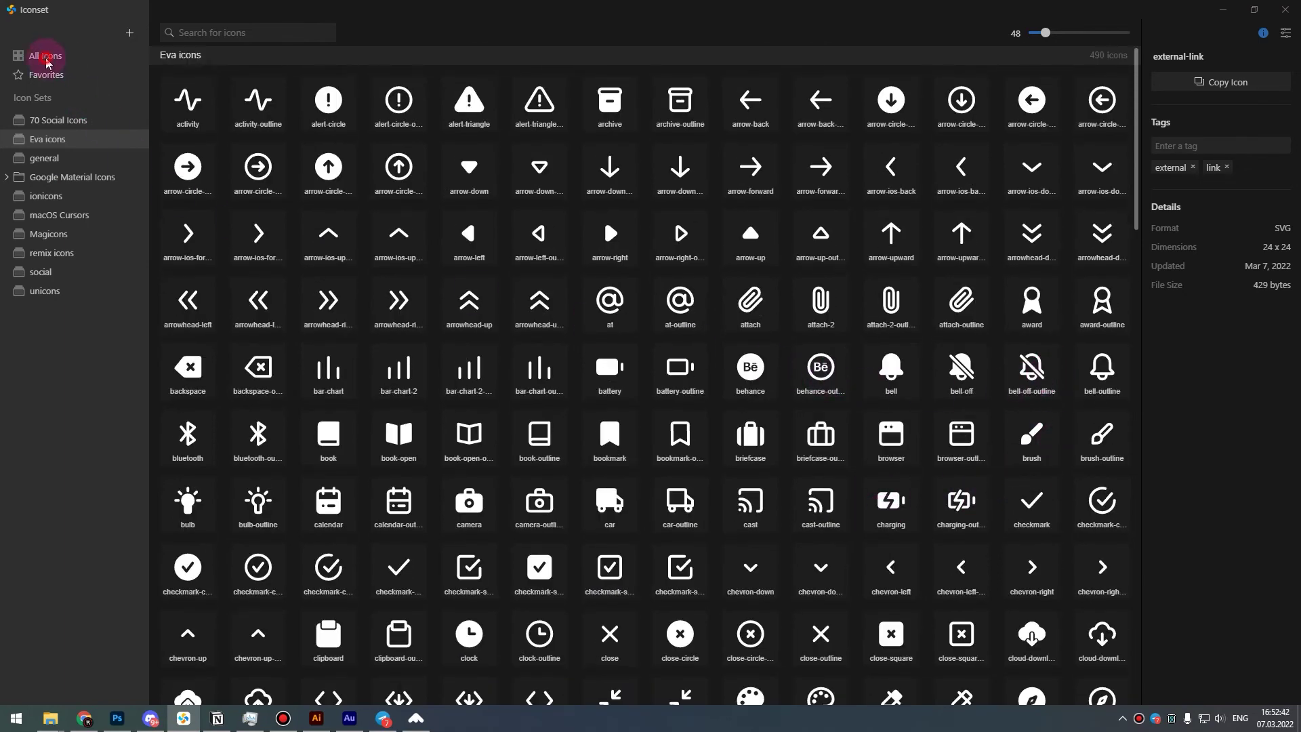
{"action": "left_click", "coordinate": [47, 61]}
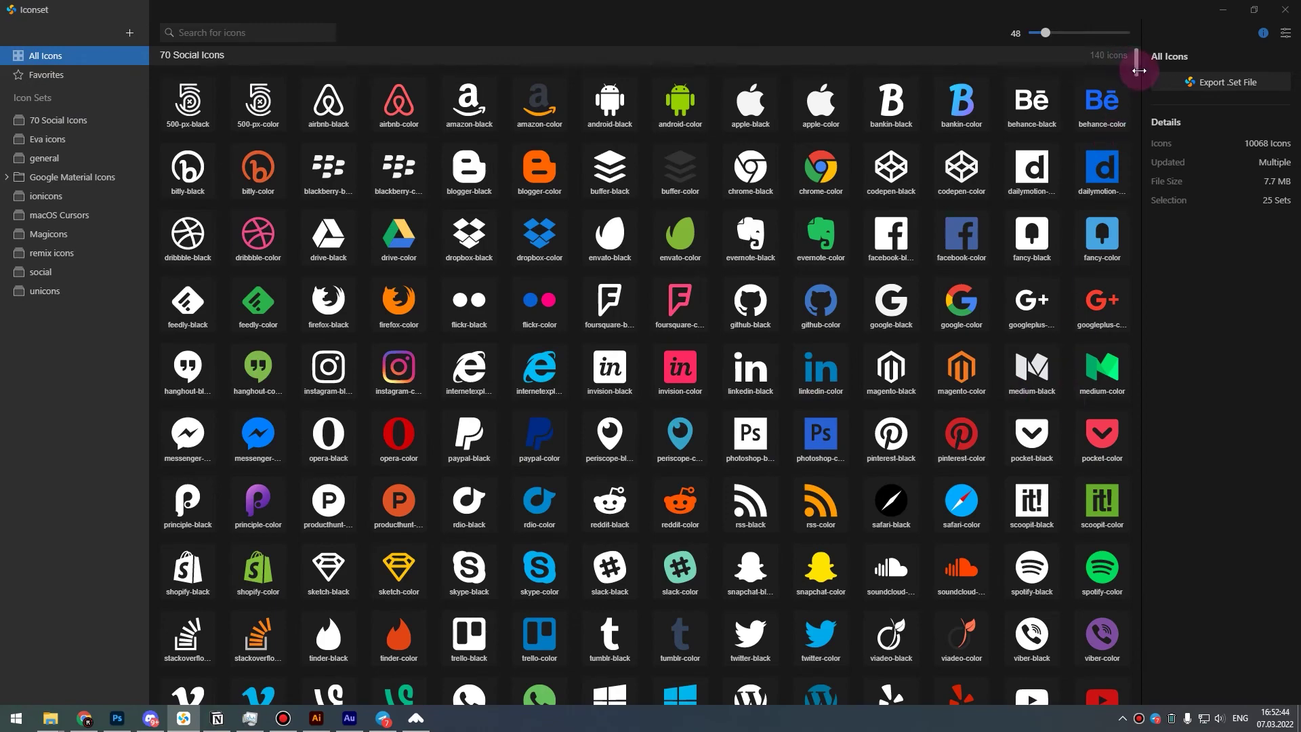
{"action": "left_click_drag", "start_coordinate": [1137, 76], "coordinate": [1137, 62]}
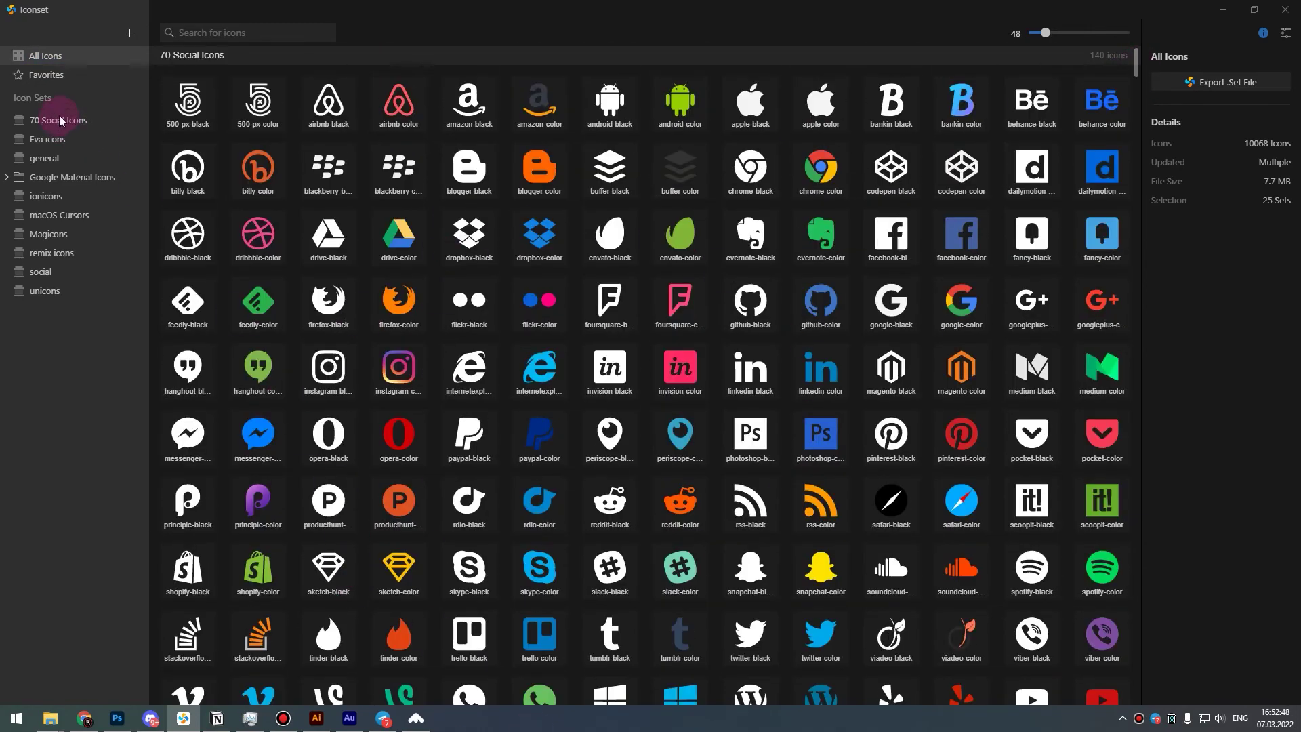
{"action": "left_click", "coordinate": [58, 80]}
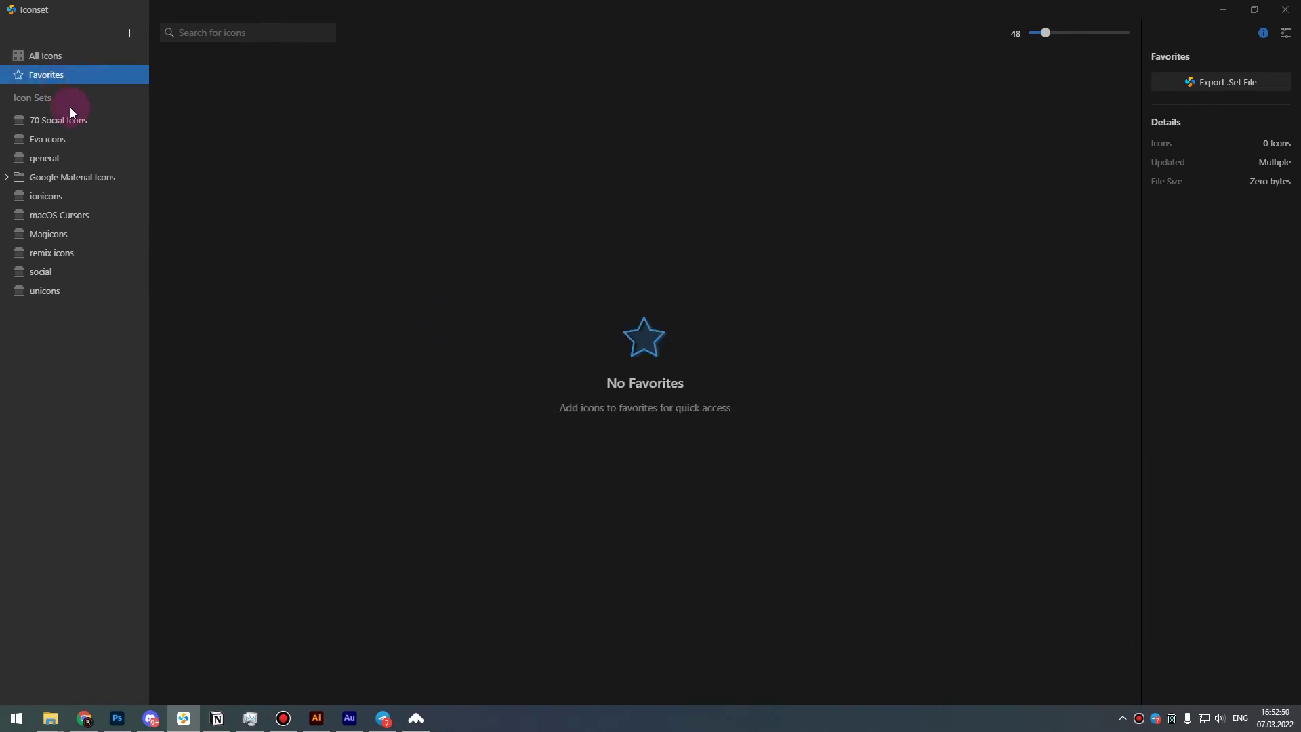
{"action": "left_click", "coordinate": [60, 120]}
{"action": "left_click", "coordinate": [66, 184]}
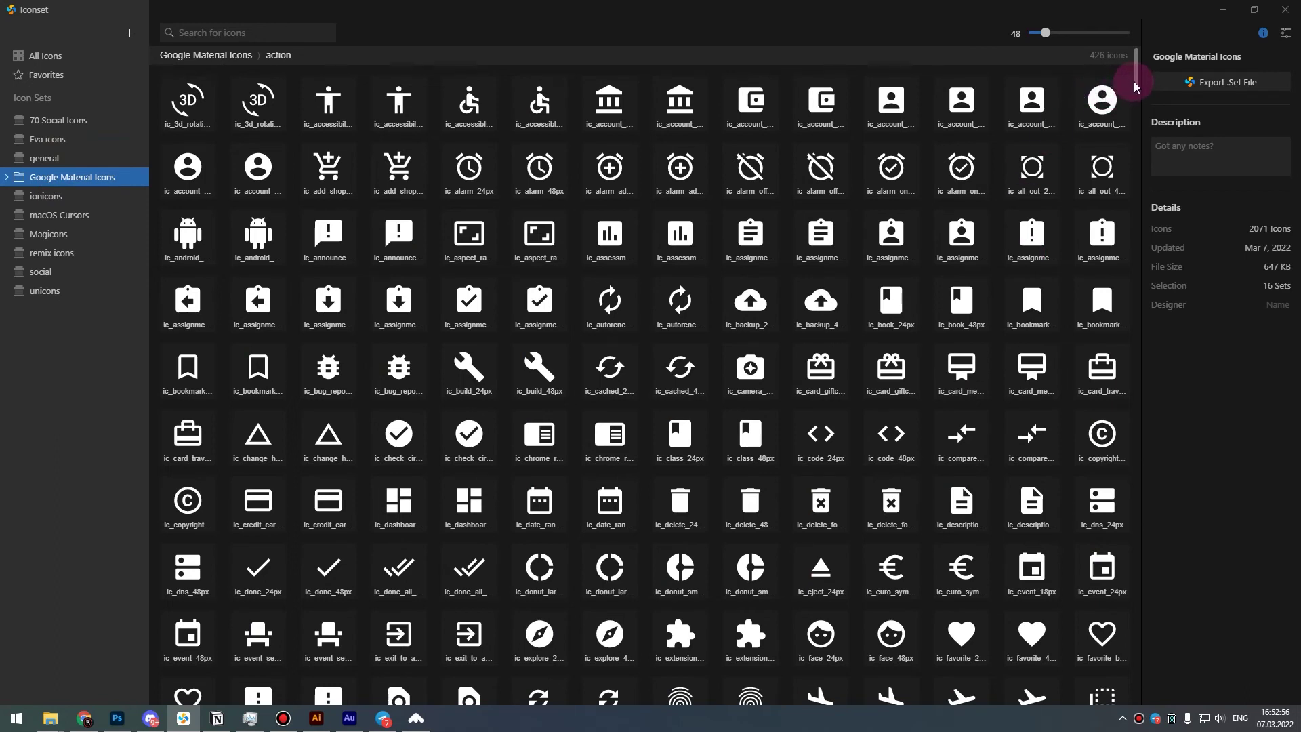
Open Iconset's settings panel showing dark mode, icon names, icon grid and automatic updates.
{"action": "left_click", "coordinate": [1284, 32]}
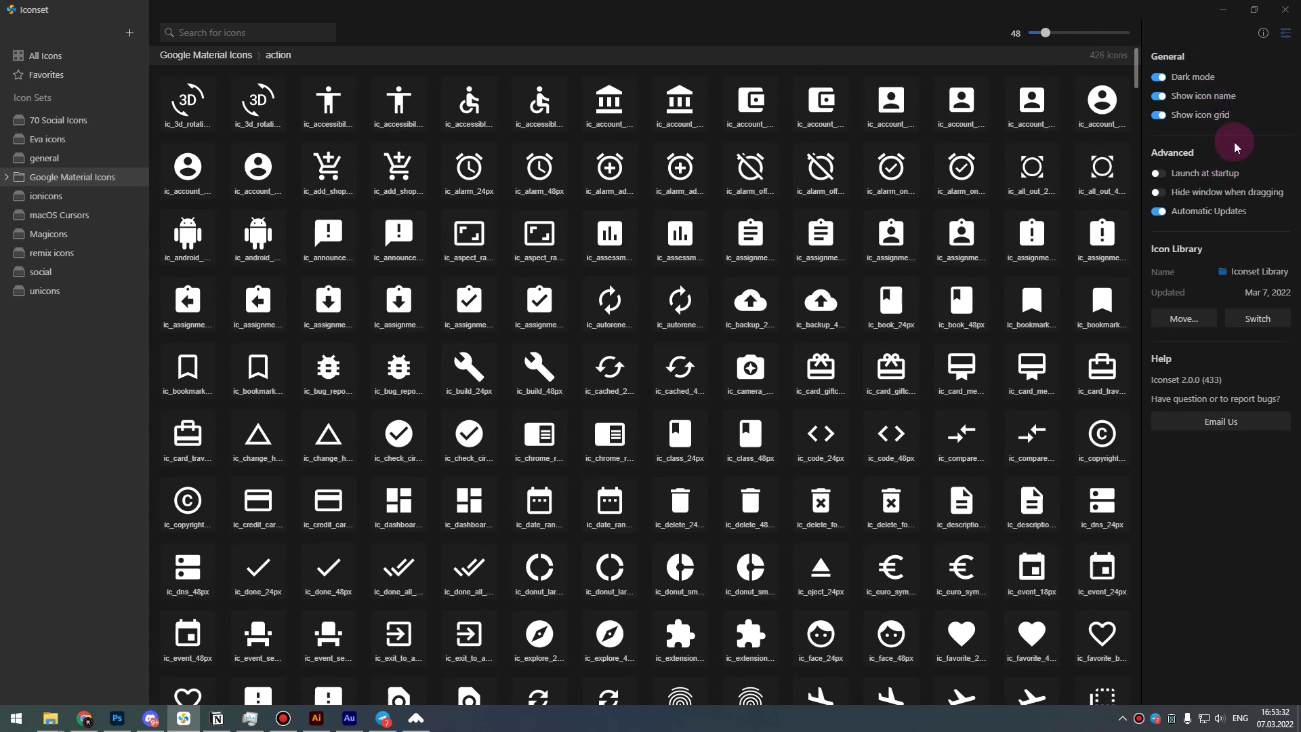
{"action": "left_click", "coordinate": [1158, 97]}
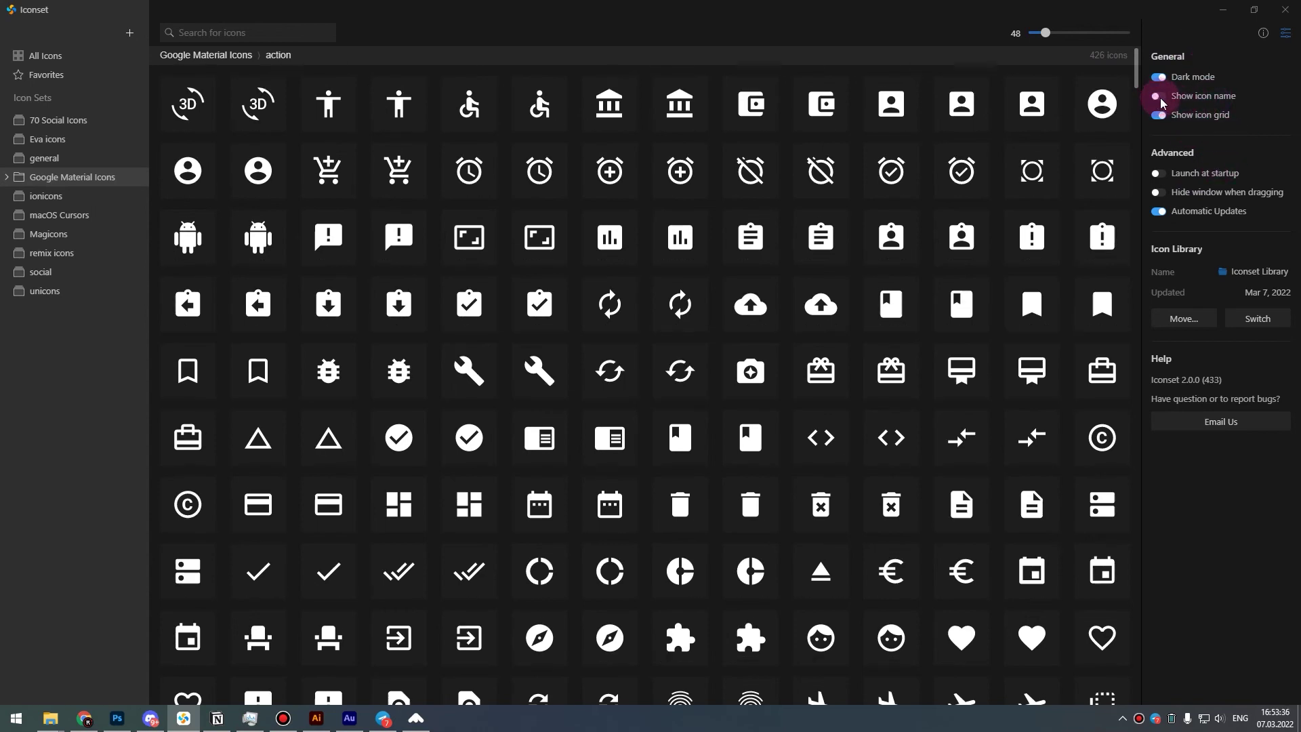
{"action": "left_click", "coordinate": [1158, 115]}
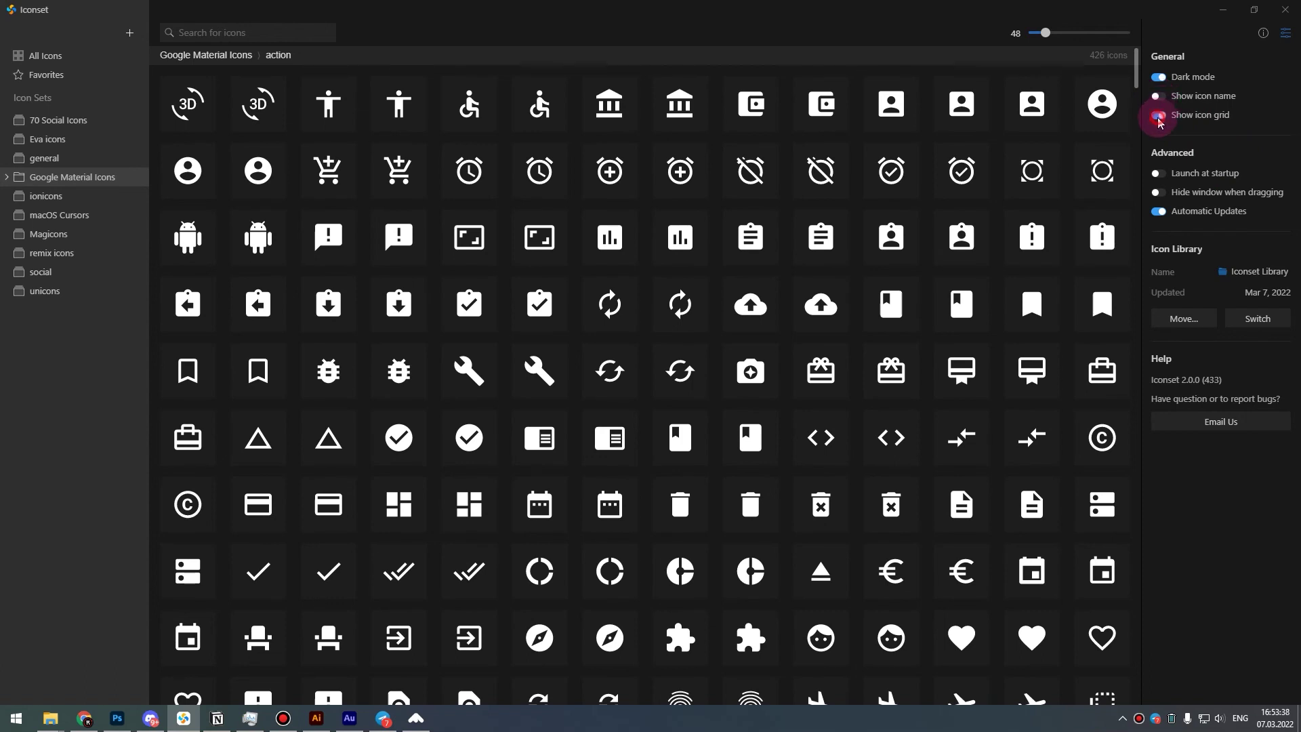
{"action": "left_click", "coordinate": [1157, 115]}
{"action": "left_click", "coordinate": [1157, 116]}
{"action": "mouse_move", "coordinate": [1136, 68]}
{"action": "left_mouse_down"}
{"action": "mouse_move", "coordinate": [1128, 388]}
{"action": "mouse_move", "coordinate": [1156, 174]}
{"action": "left_mouse_up"}
{"action": "left_click", "coordinate": [1158, 116]}
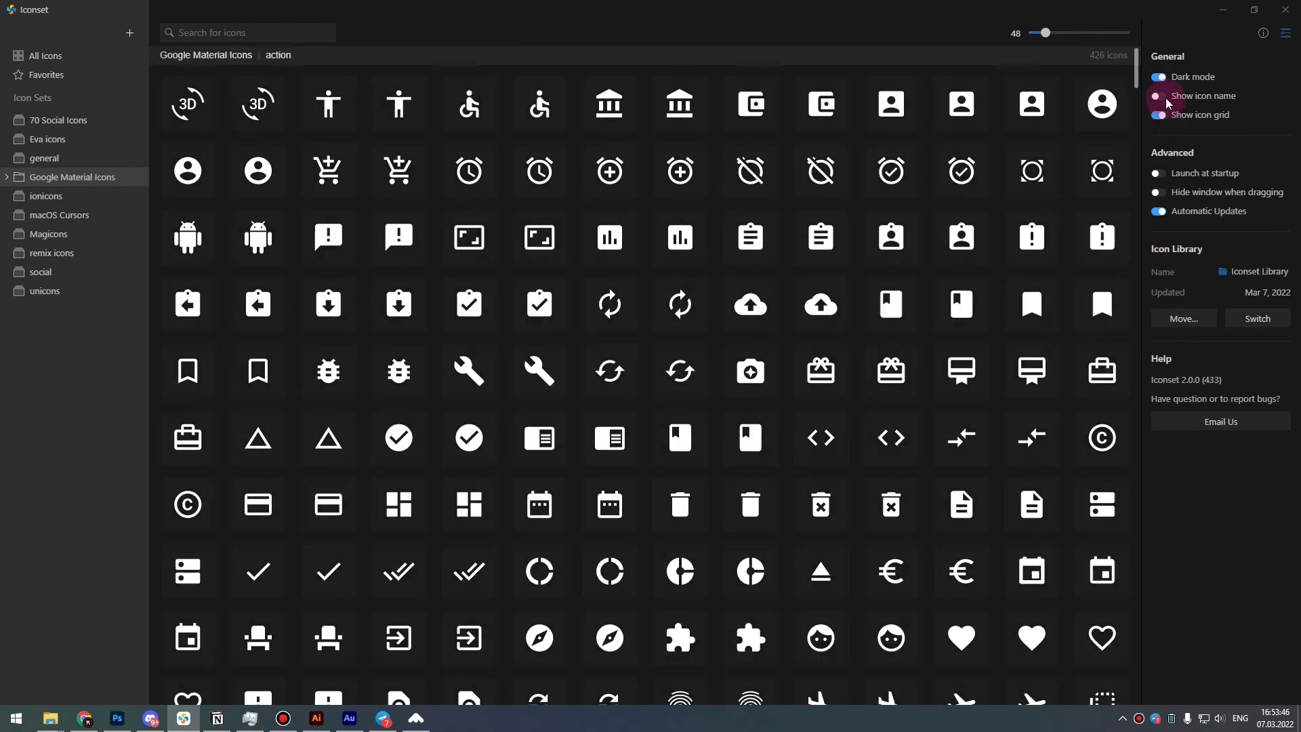
{"action": "left_click", "coordinate": [1158, 78]}
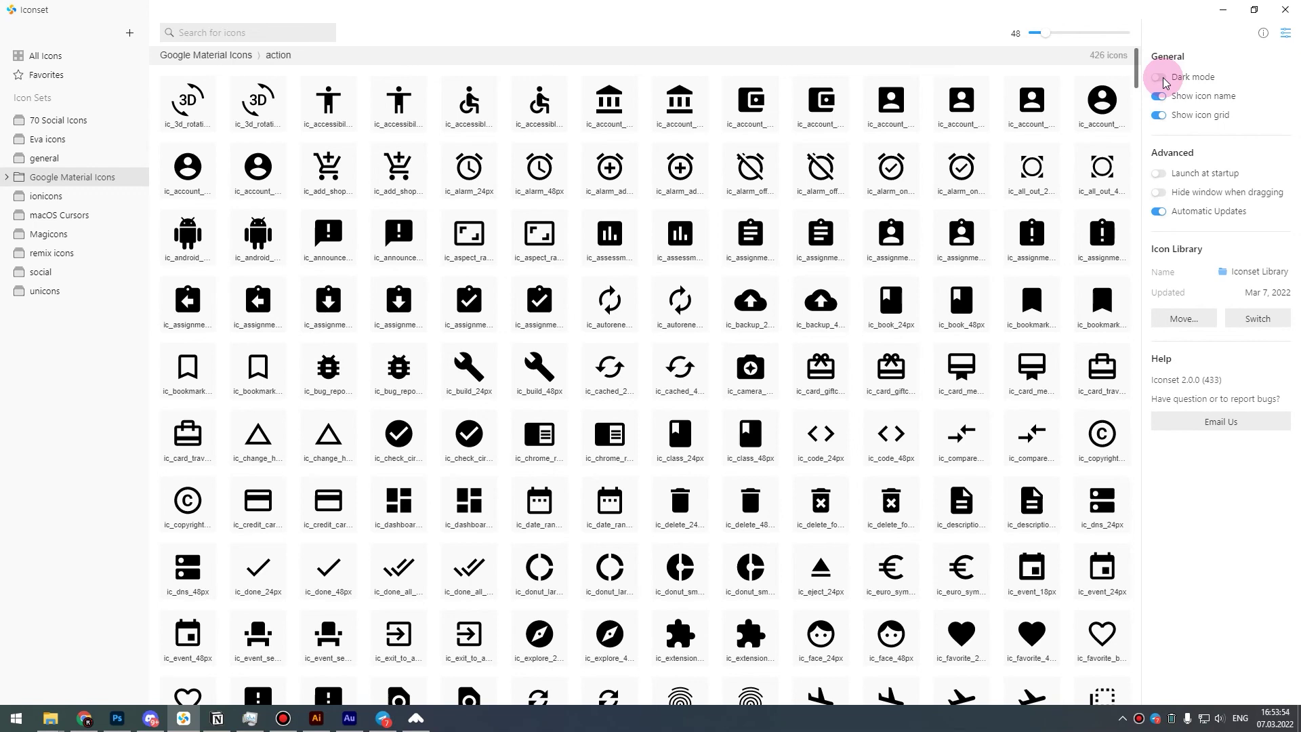
{"action": "left_click", "coordinate": [1159, 77]}
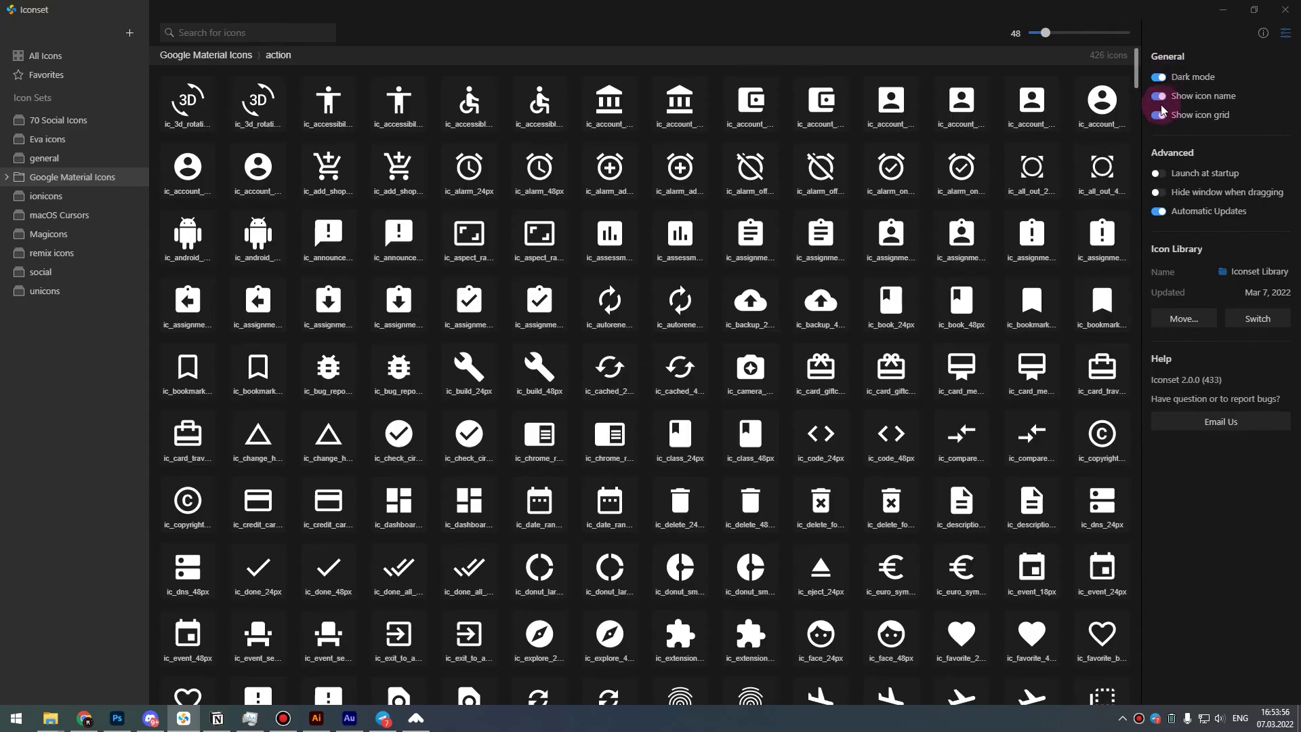